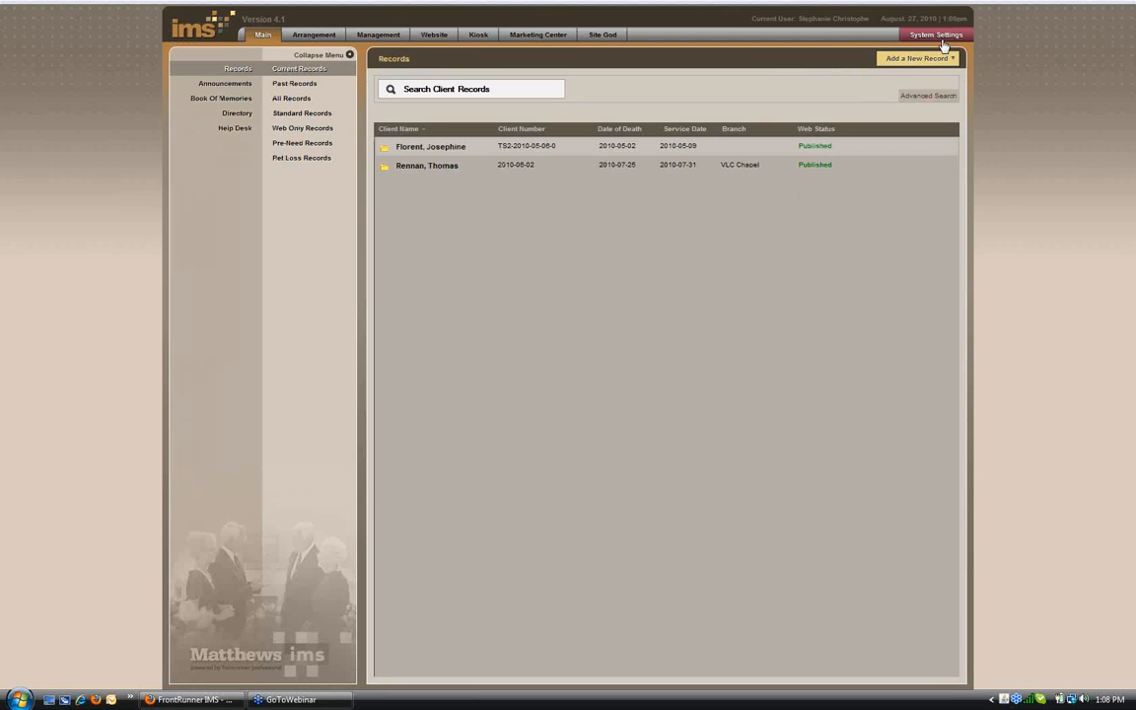
Step: Show the System Profile for VLC - Virtual Funeral Home under System Settings
click(937, 35)
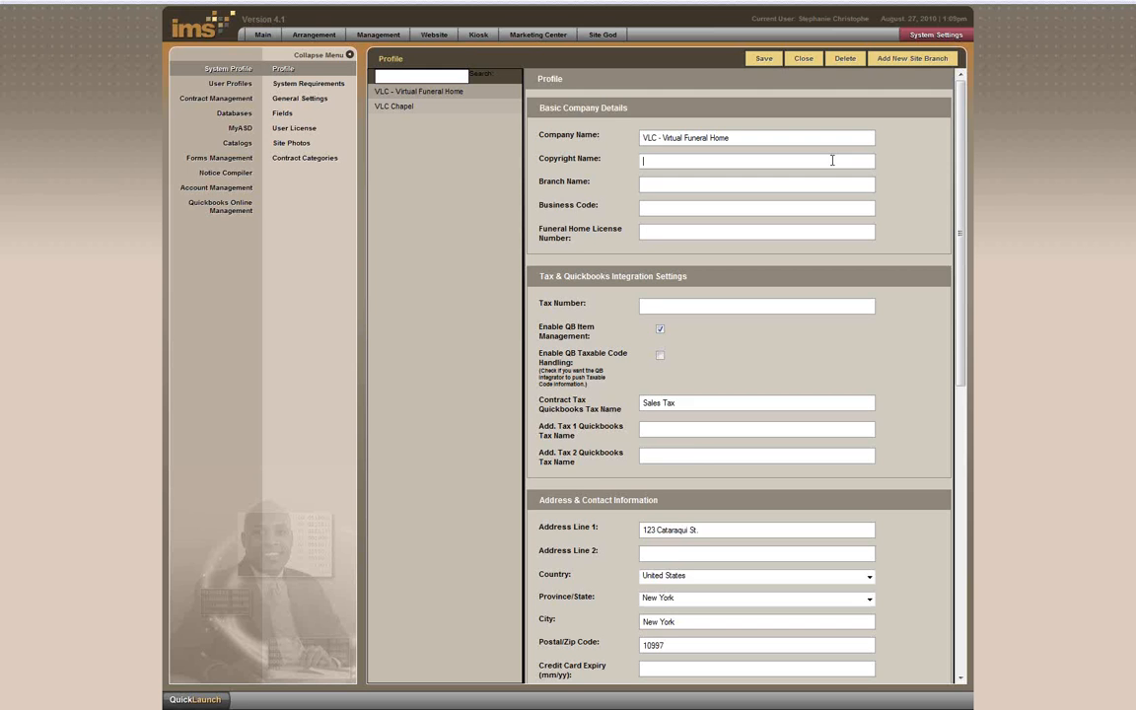
scroll(833, 160, down, 1)
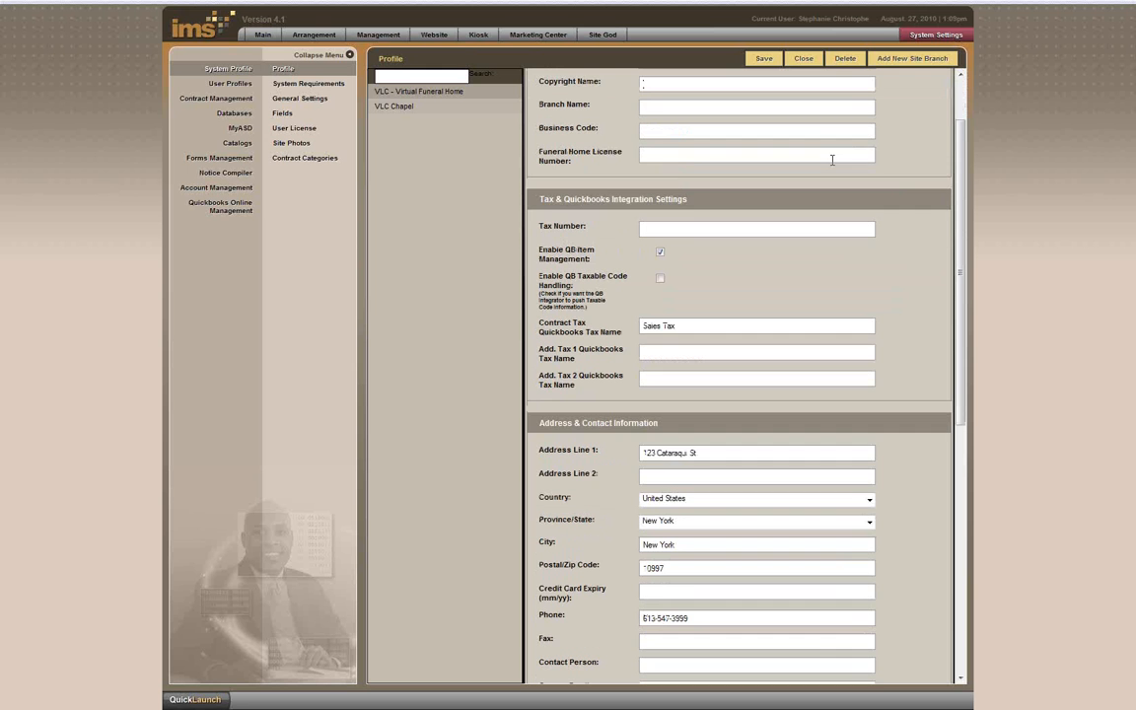
Step: Enter FH-1023 as the Funeral Home License Number in the profile
click(690, 158)
text(FH-1023)
scroll(740, 215, down, 1)
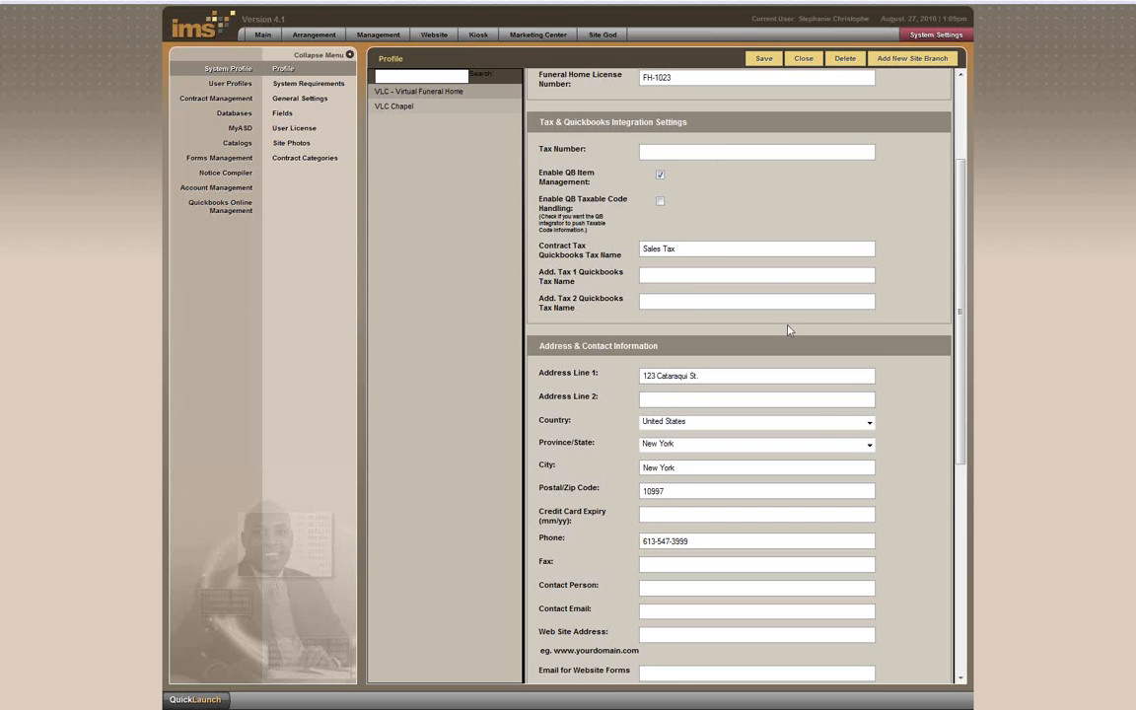
scroll(786, 325, down, 5)
scroll(786, 326, up, 2)
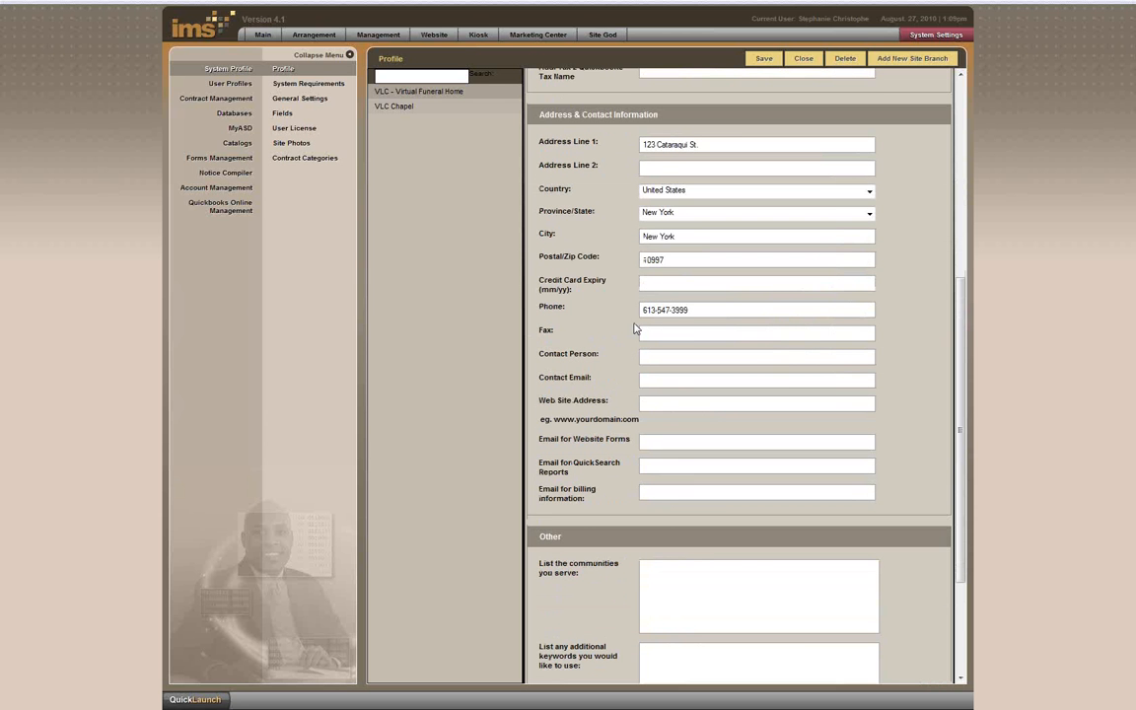
click(665, 335)
click(664, 354)
key(Tab)
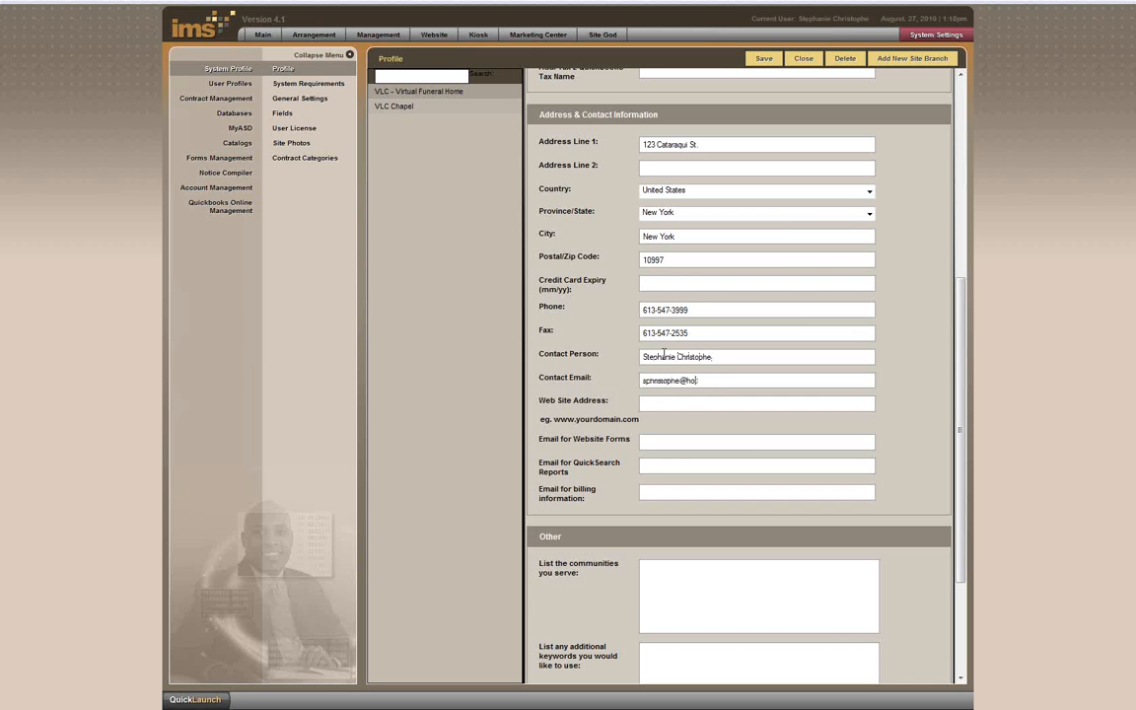
key(BackSpace)
key(BackSpace)
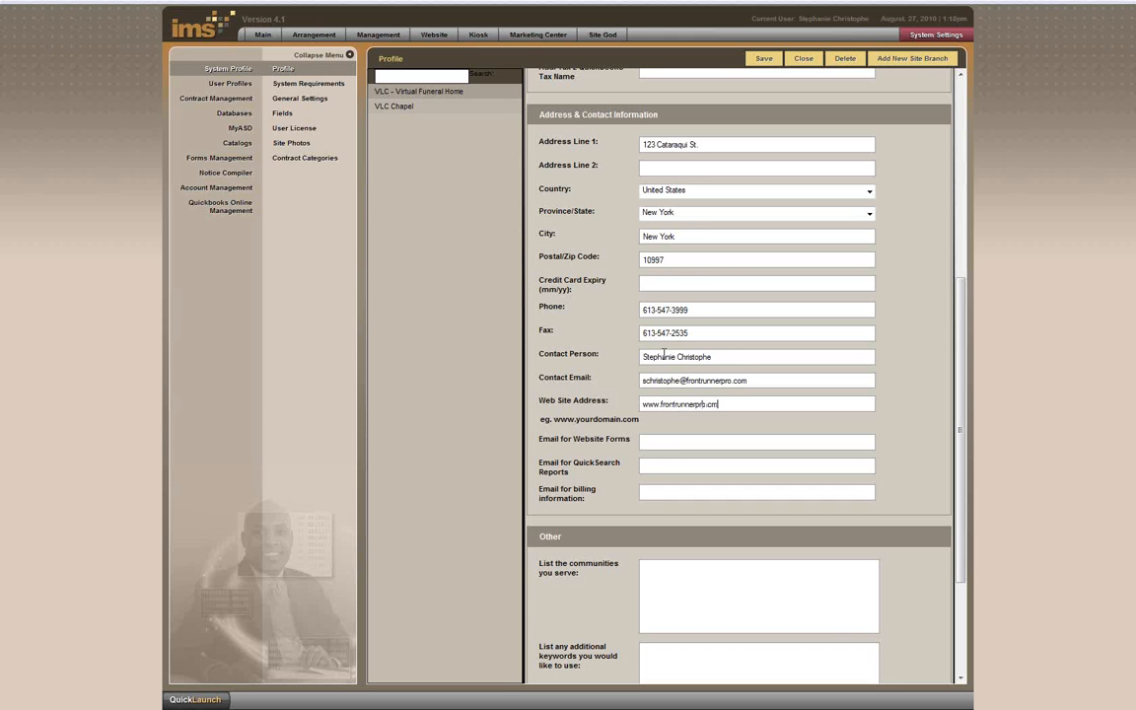
Step: Fill the Website Forms email with the contact email plus a second staff address
drag(755, 381, 484, 374)
key(ctrl+c)
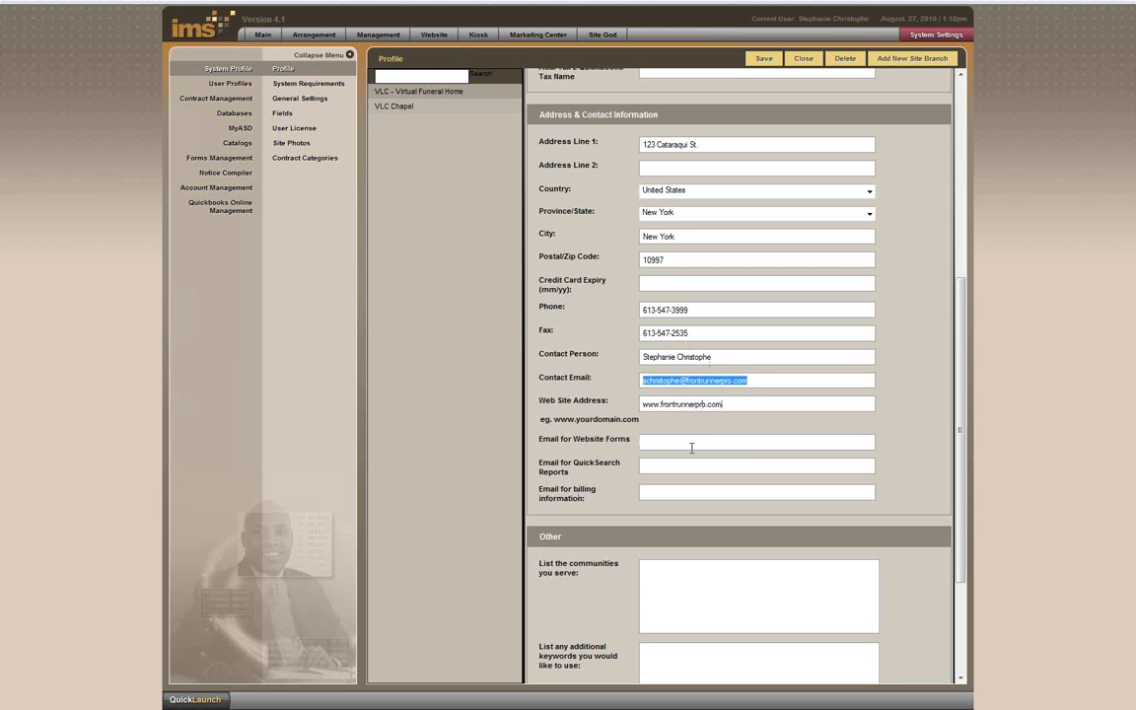
click(691, 444)
key(ctrl+v)
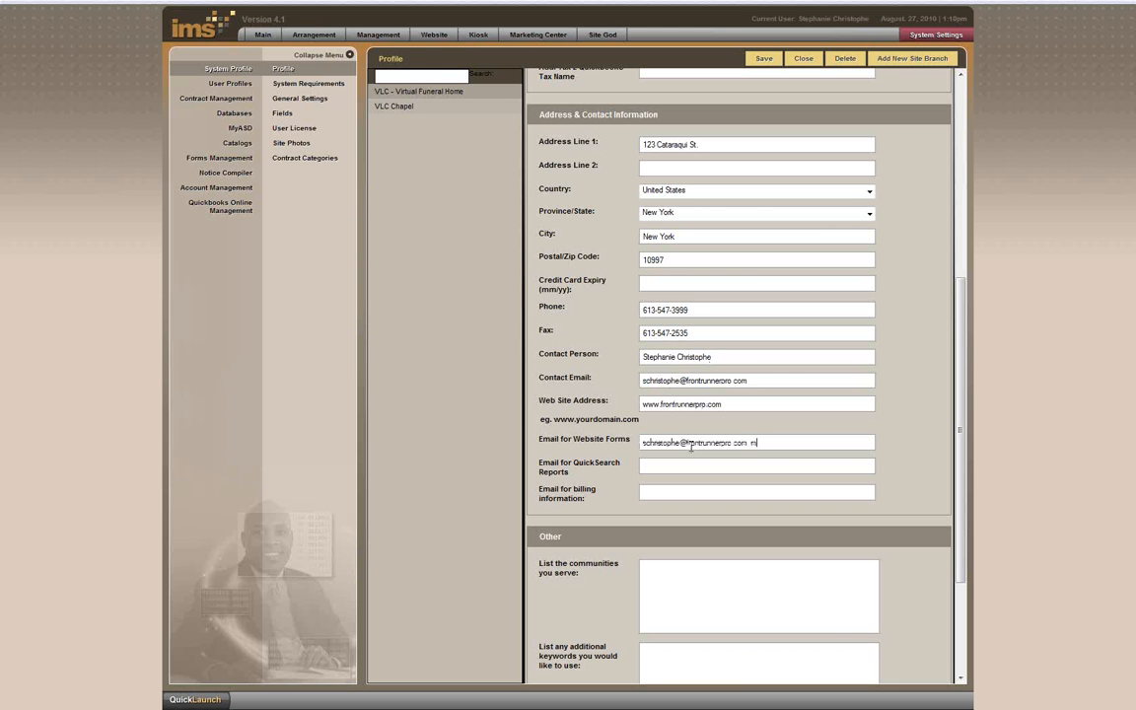
drag(750, 442, 1055, 446)
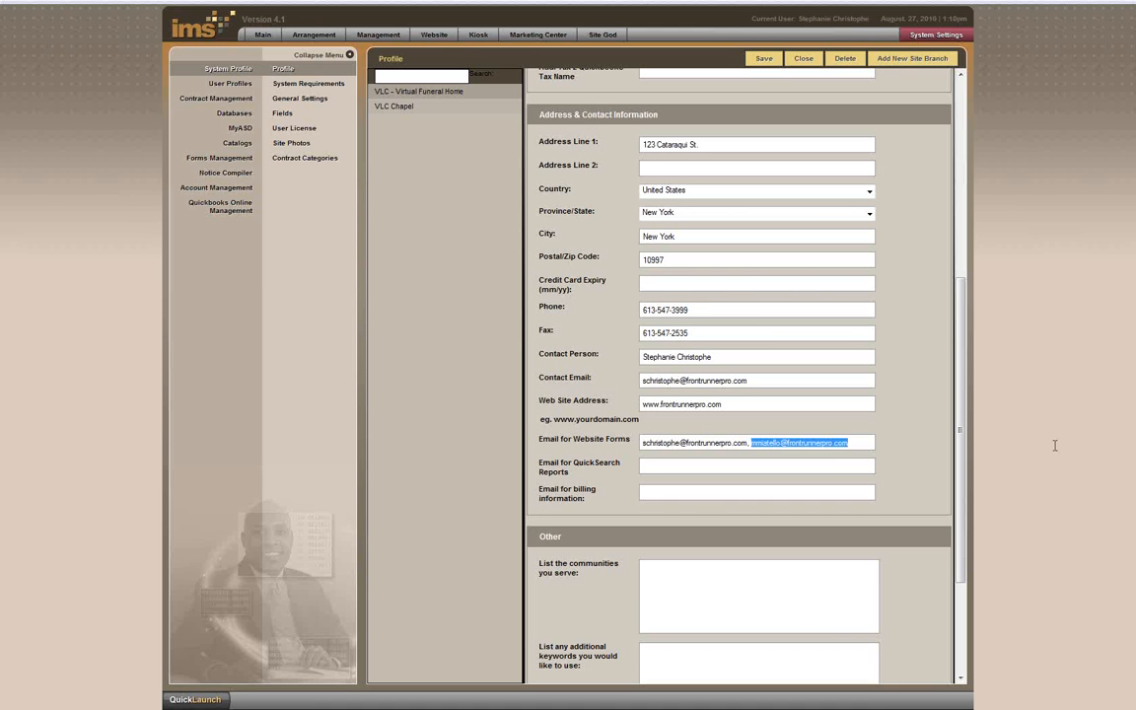
key(ctrl+c)
Step: Reuse those addresses for the QuickSearch Reports email and the billing information email
click(789, 466)
key(ctrl+v)
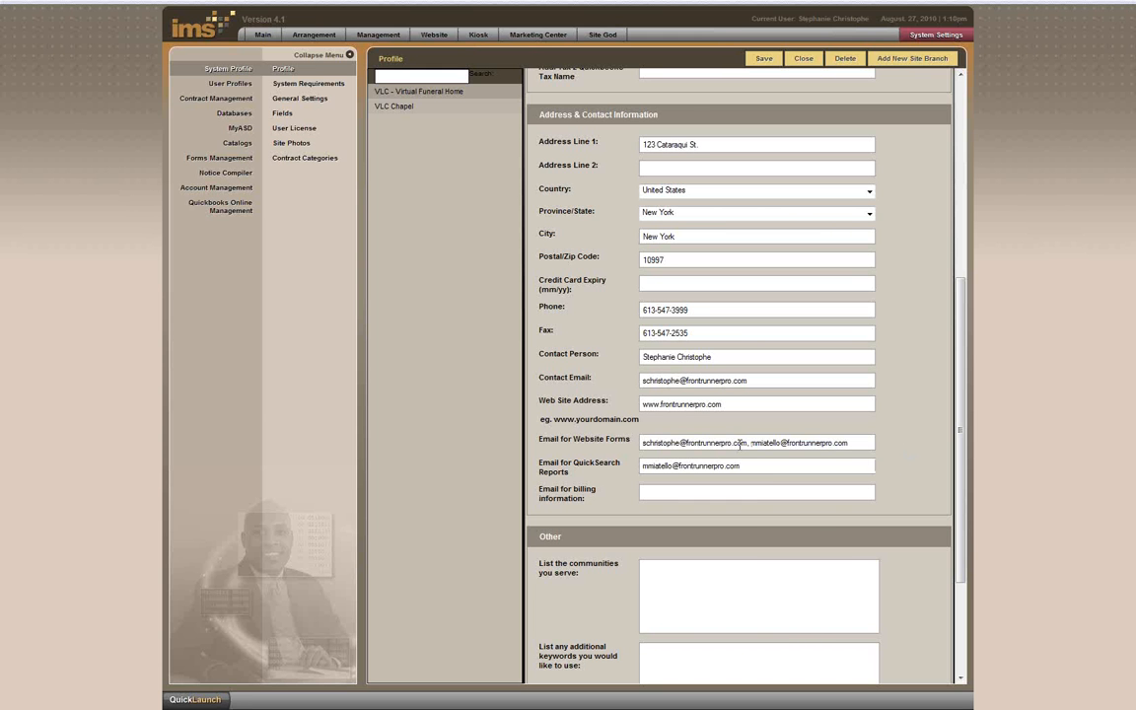
drag(643, 442, 748, 443)
right_click(686, 445)
click(696, 489)
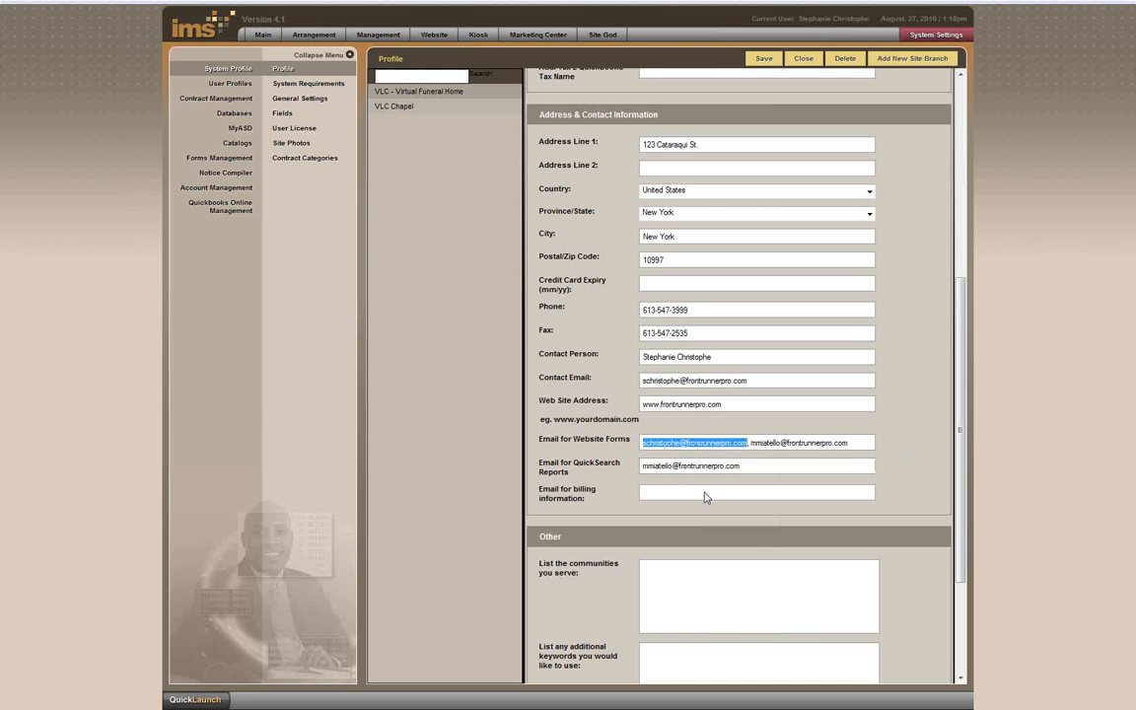
right_click(673, 493)
click(700, 552)
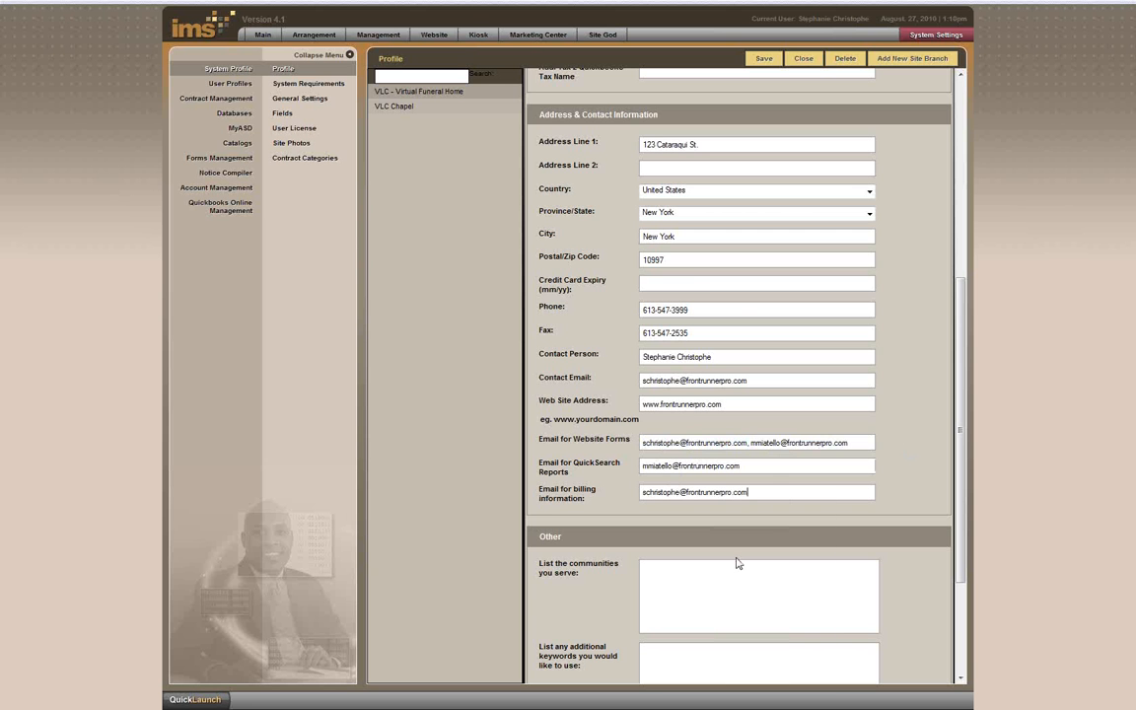
scroll(732, 545, down, 2)
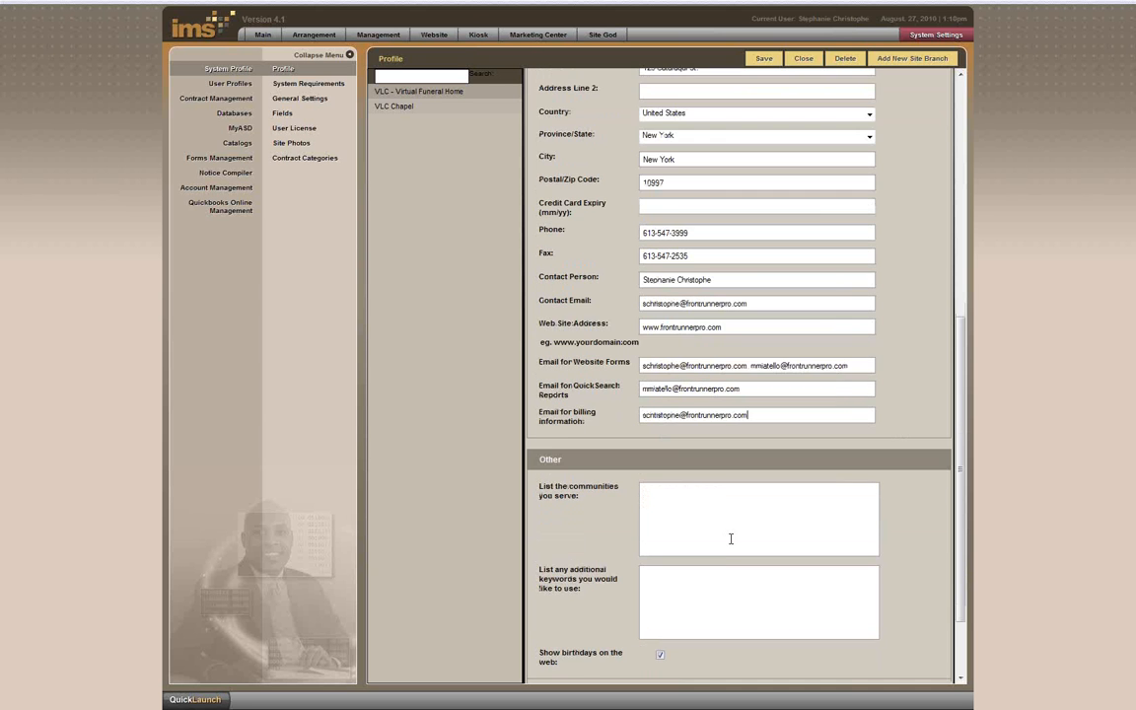
Step: List Brockville, Gananoque, Belleville as communities, add pre-arrangement, family, locally operated, pet services keywords, and save
scroll(731, 539, down, 2)
scroll(712, 525, up, 2)
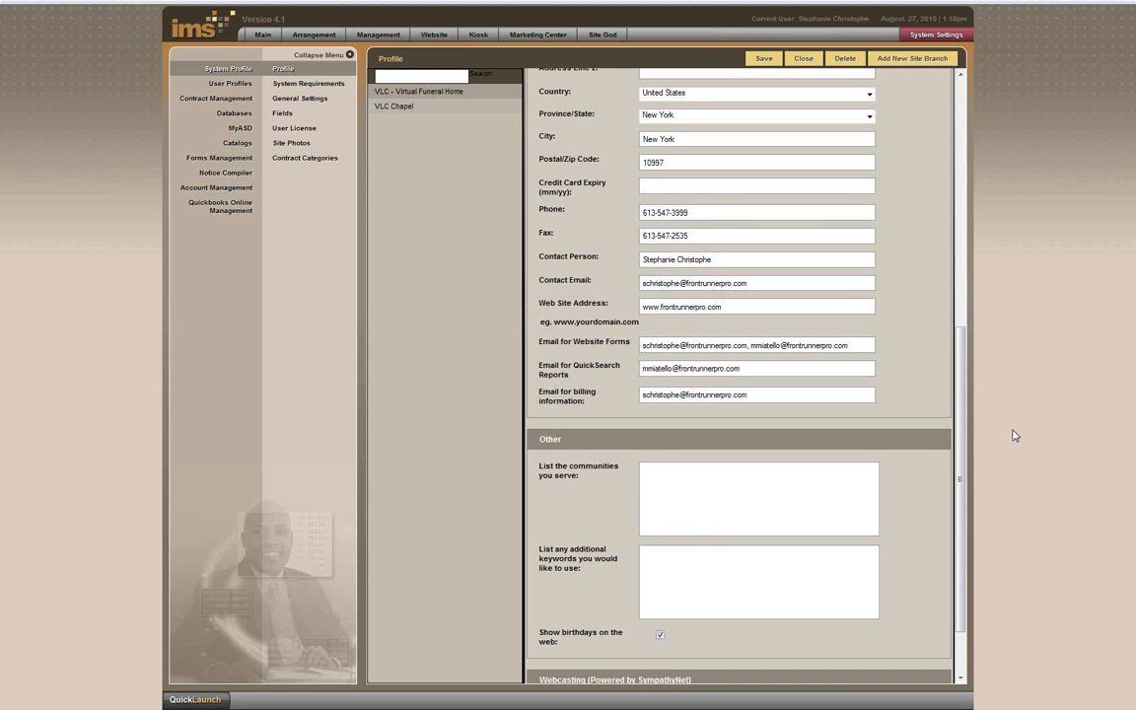
text(Brockville, Gananoque, Bellv)
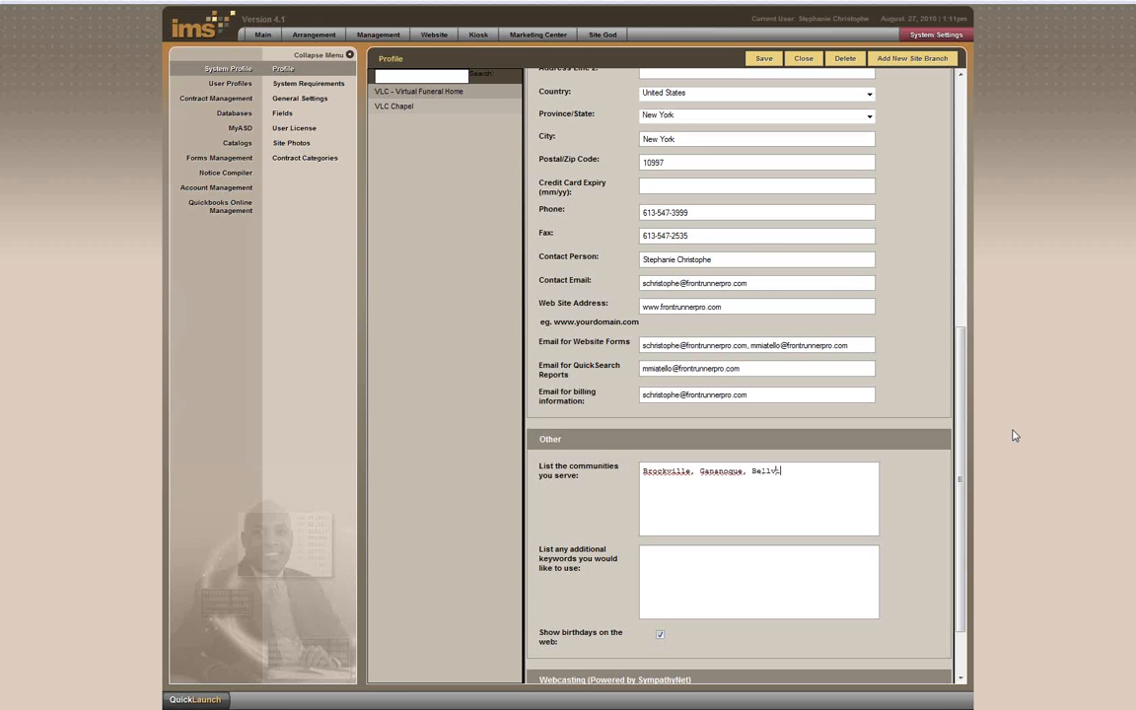
text(ilee)
text(le)
key(BackSpace)
text(, )
text(pre-arrangement)
text(, )
text(family)
text(, locally, o)
text(perated,)
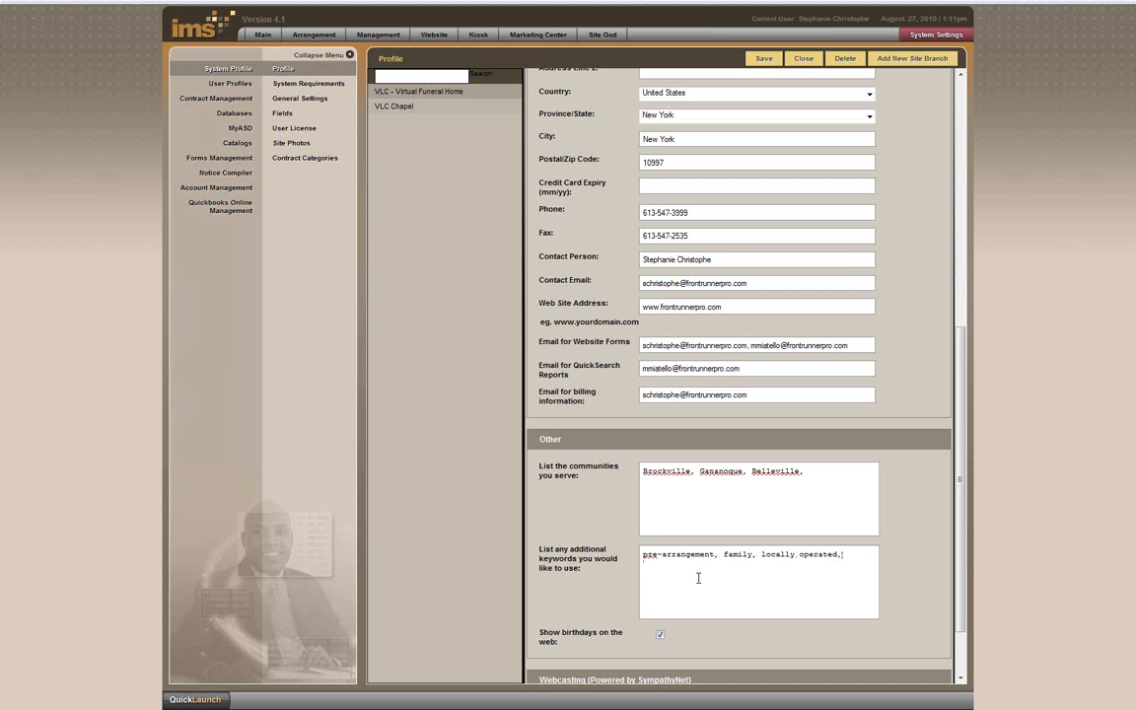
text(pet services,)
click(766, 63)
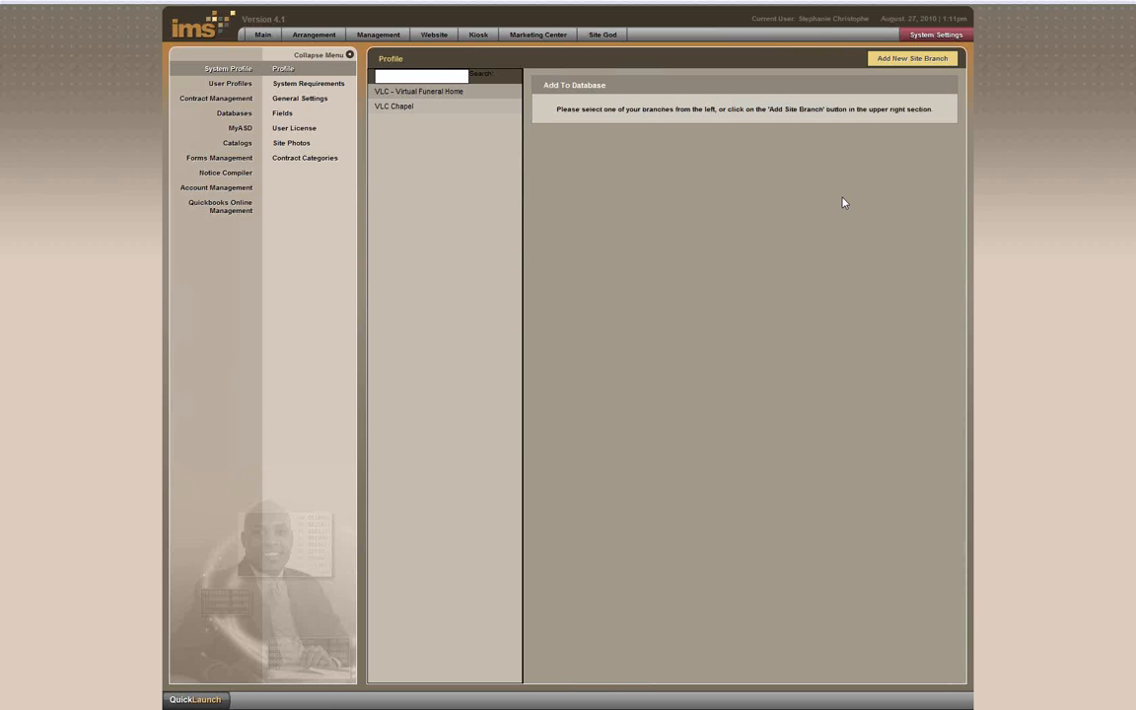
Step: In General Settings, change the number of days a record is current from 15 to 30
click(296, 98)
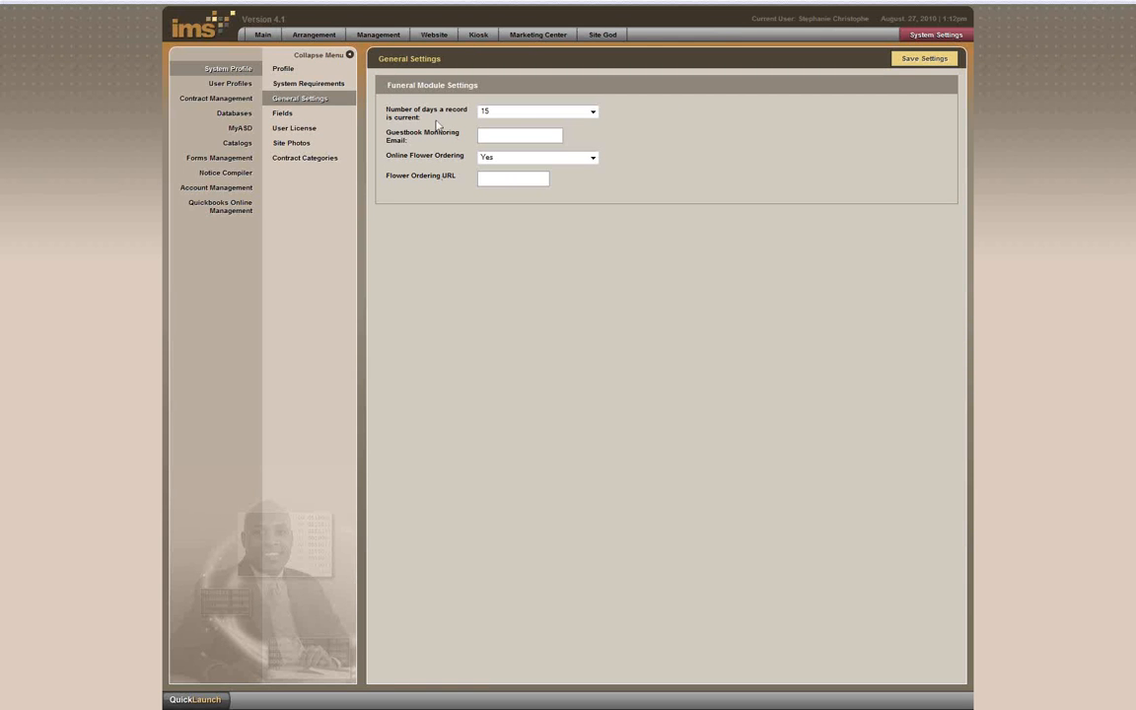
triple_click(390, 113)
click(517, 112)
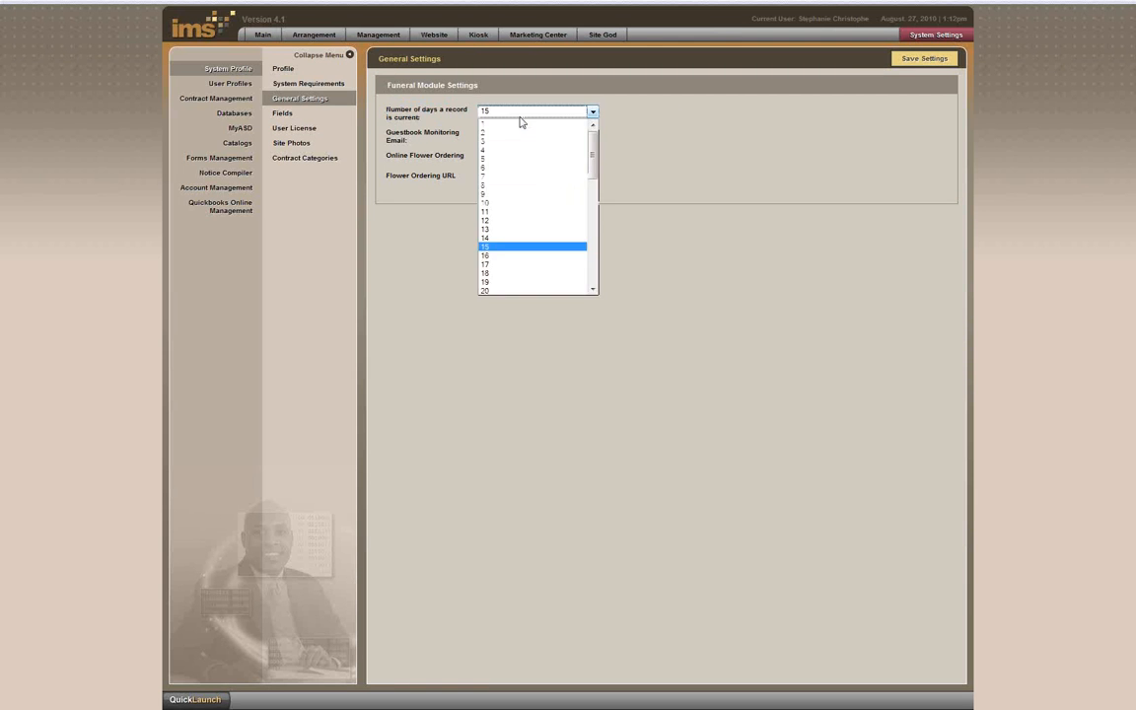
drag(592, 146, 592, 219)
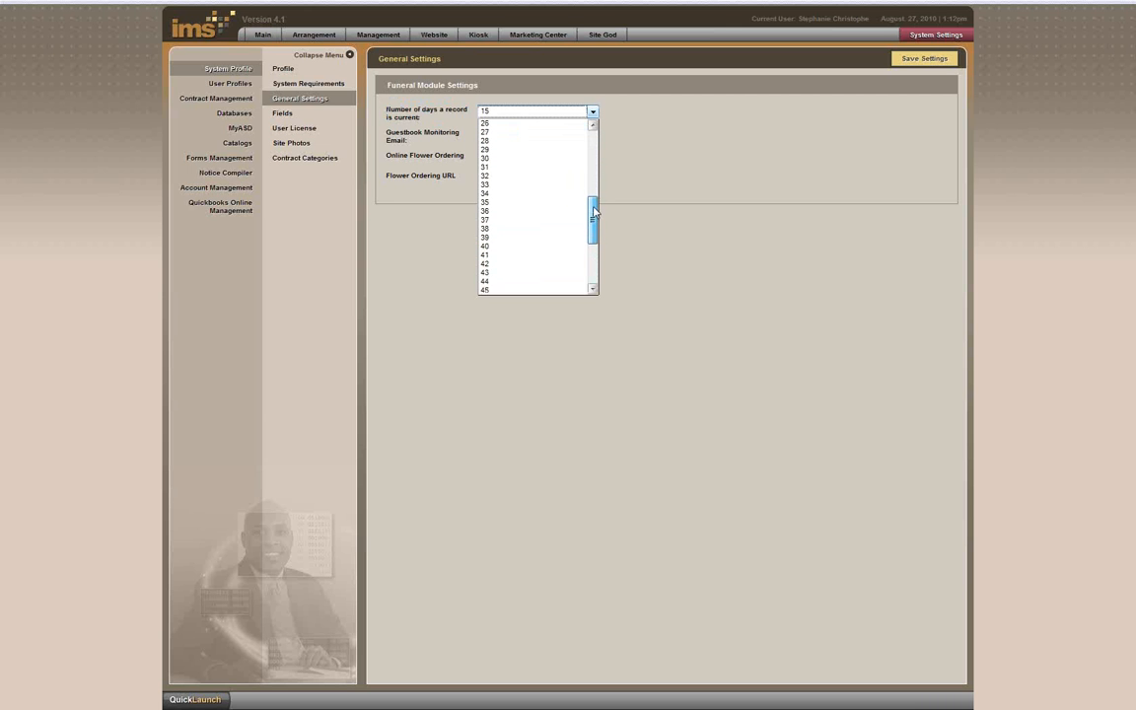
click(525, 160)
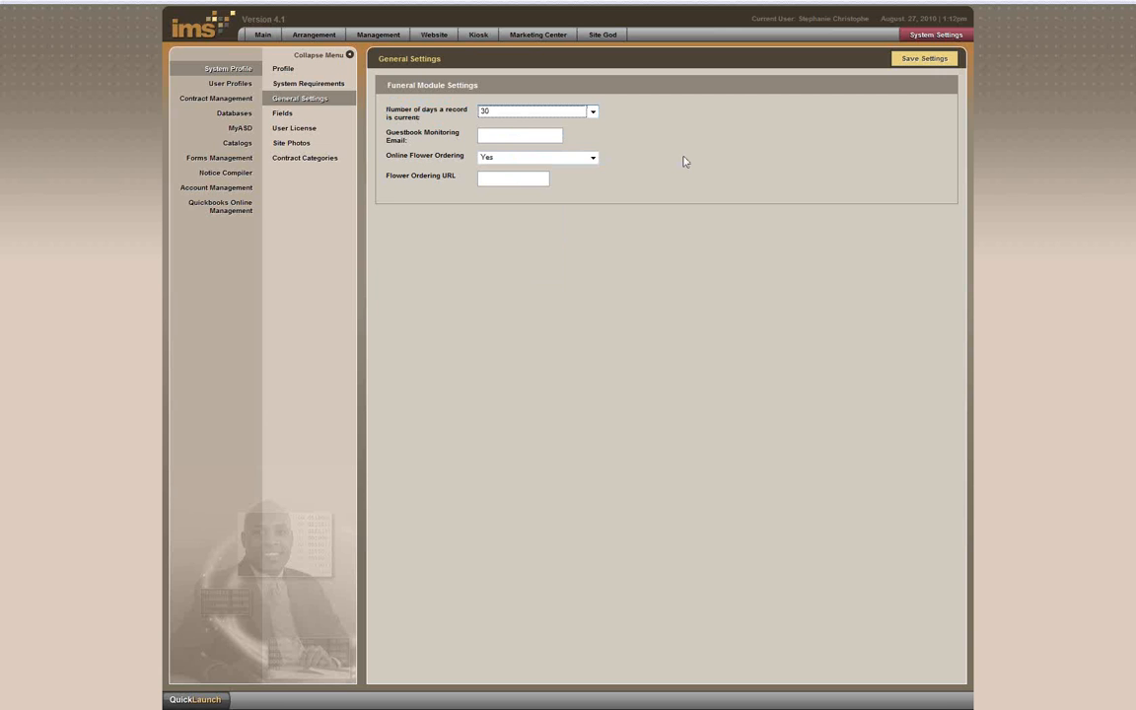
scroll(683, 157, up, 5)
click(501, 132)
click(576, 113)
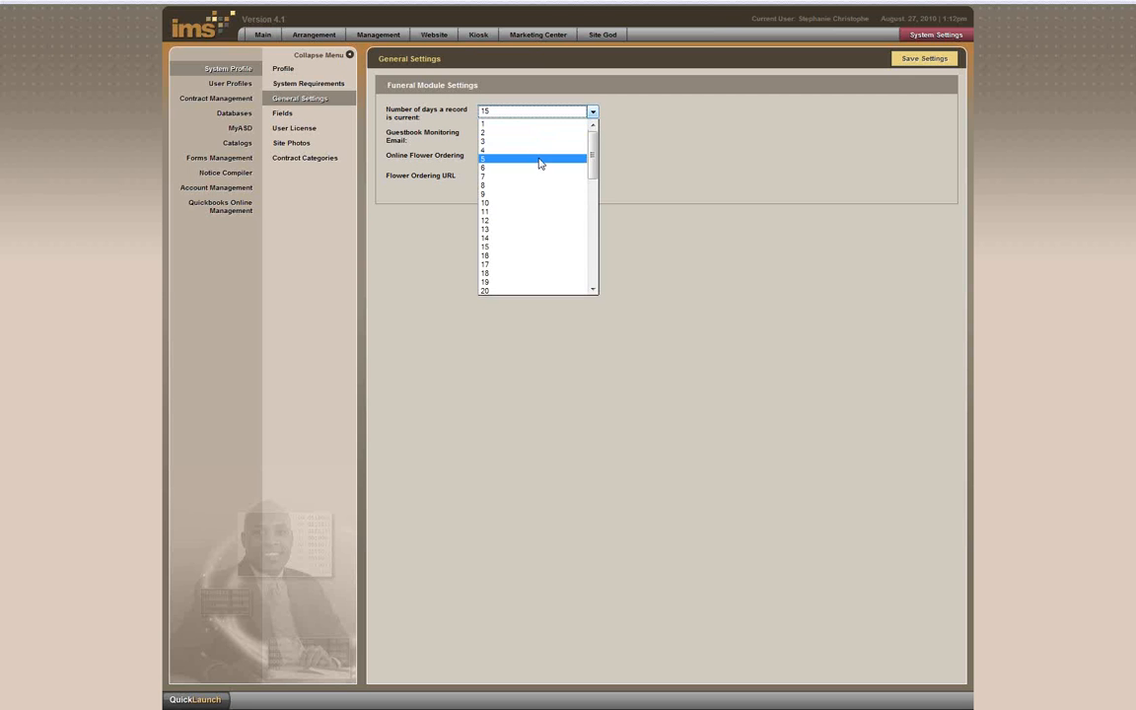
click(540, 159)
click(591, 114)
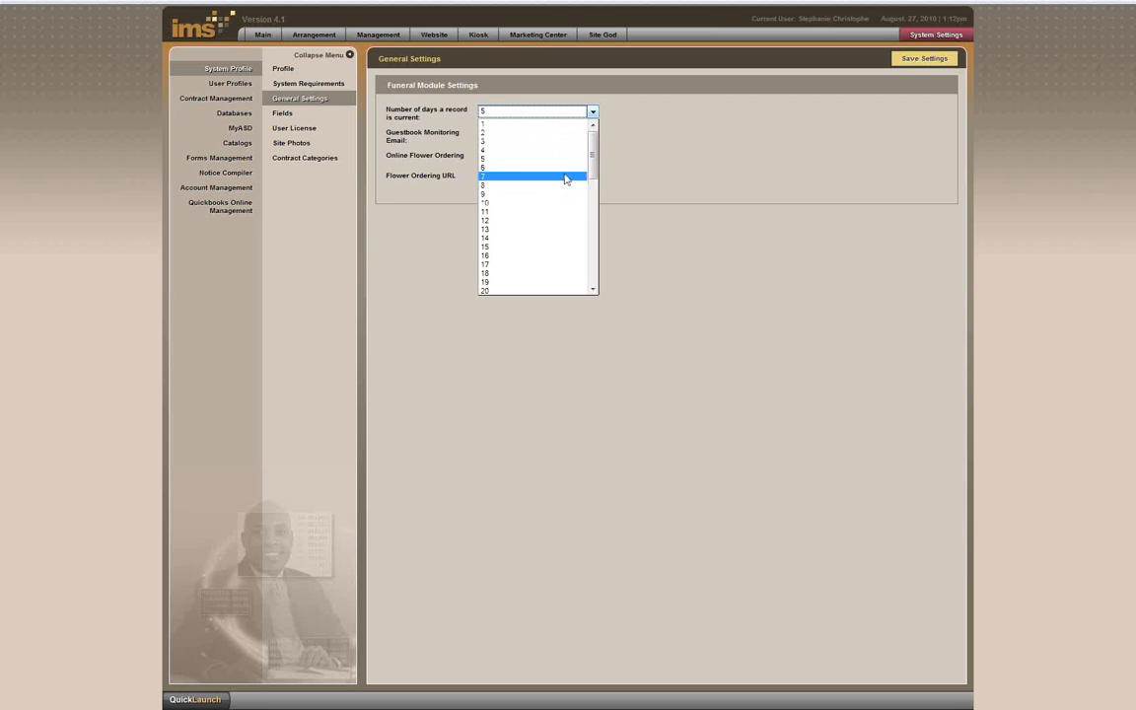
scroll(548, 217, down, 4)
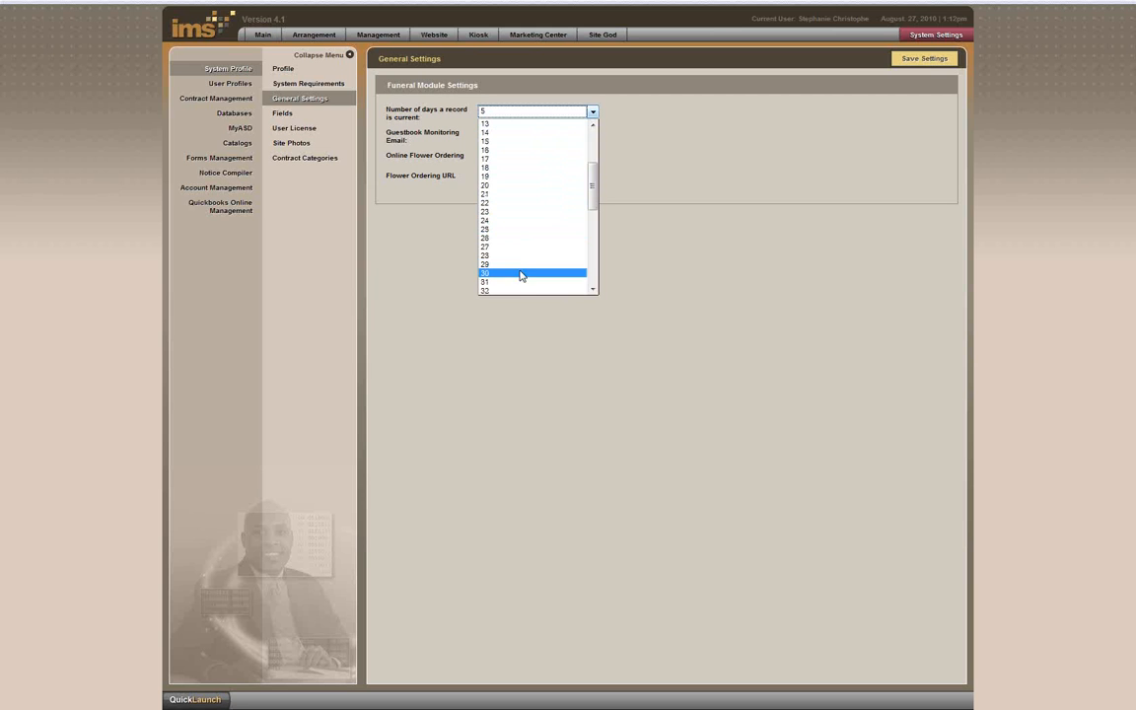
click(522, 273)
click(496, 139)
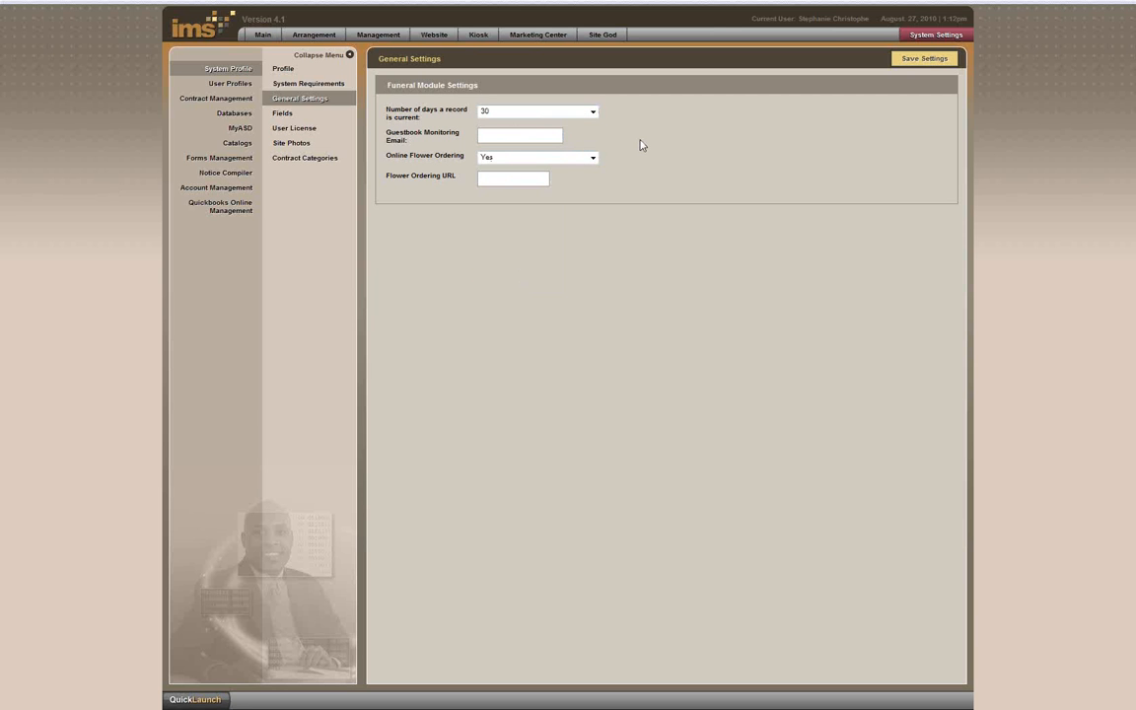
Step: Paste the monitoring email address into the Guestbook Monitoring Email field
right_click(513, 135)
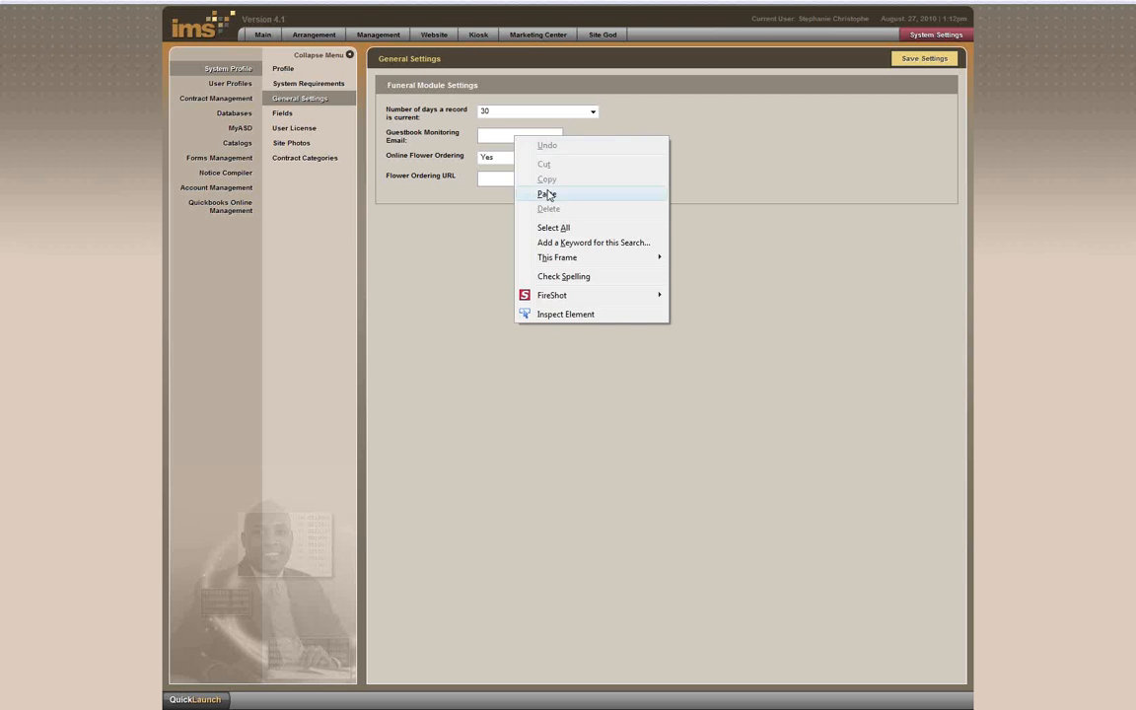
click(549, 192)
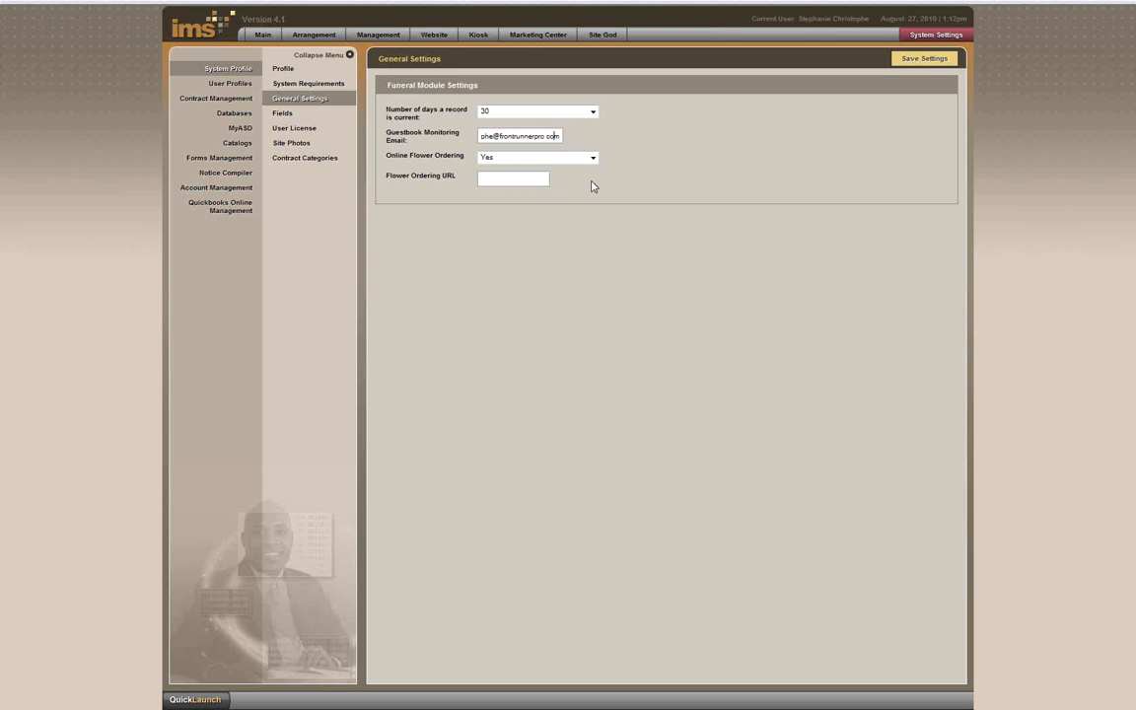
key(Home)
Step: Keep Online Flower Ordering at Yes with an empty Flower Ordering URL, and save the settings
click(593, 160)
click(592, 160)
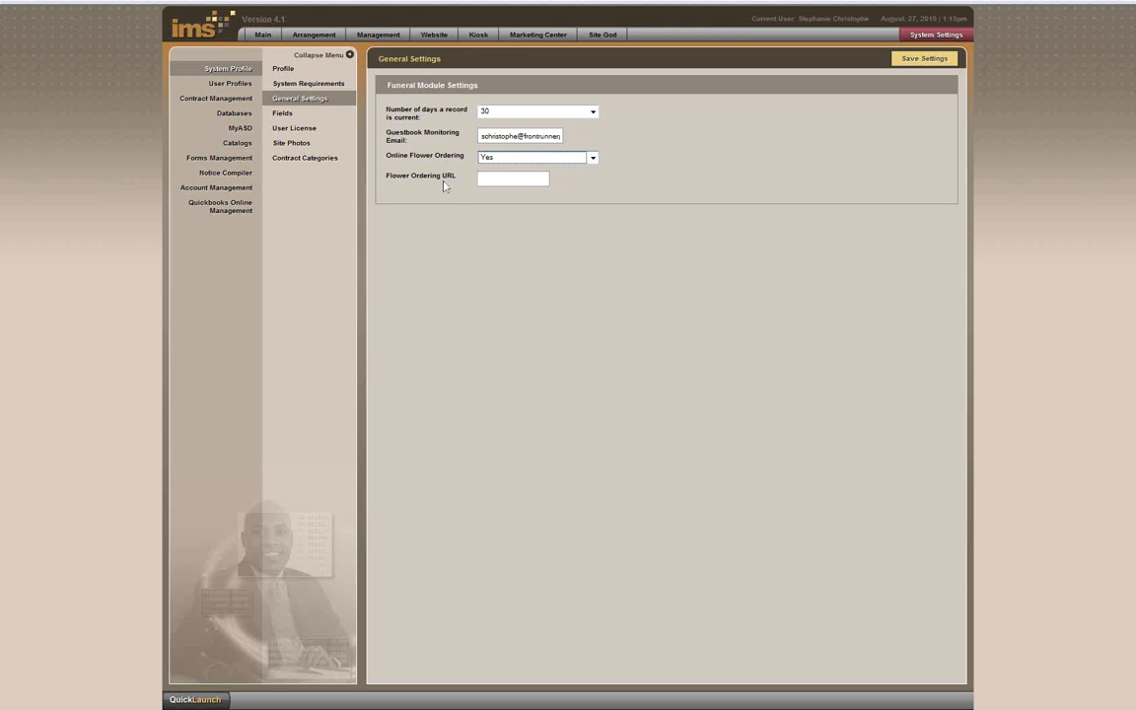
drag(455, 178, 386, 177)
click(541, 178)
text(www.m)
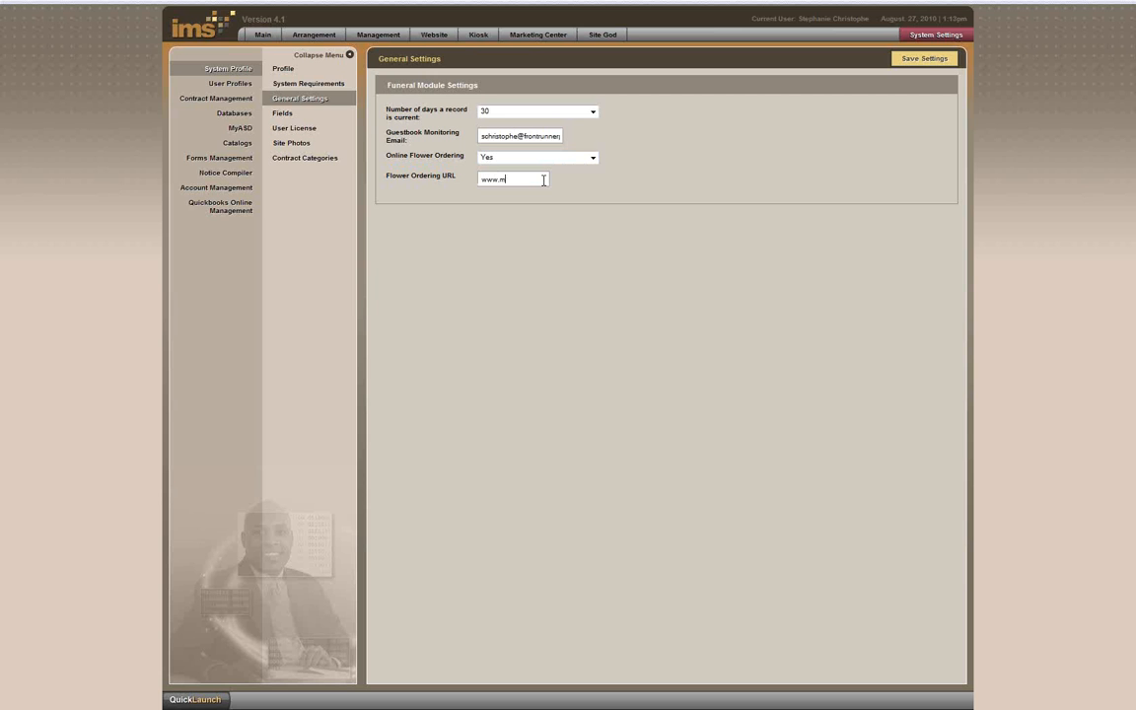
text(yloclflowershop.com)
key(BackSpace)
key(BackSpace)
key(BackSpace)
key(BackSpace)
key(BackSpace)
key(BackSpace)
key(BackSpace)
key(BackSpace)
key(BackSpace)
key(BackSpace)
key(BackSpace)
key(BackSpace)
key(BackSpace)
key(BackSpace)
key(BackSpace)
key(BackSpace)
key(BackSpace)
key(BackSpace)
key(BackSpace)
key(BackSpace)
click(938, 72)
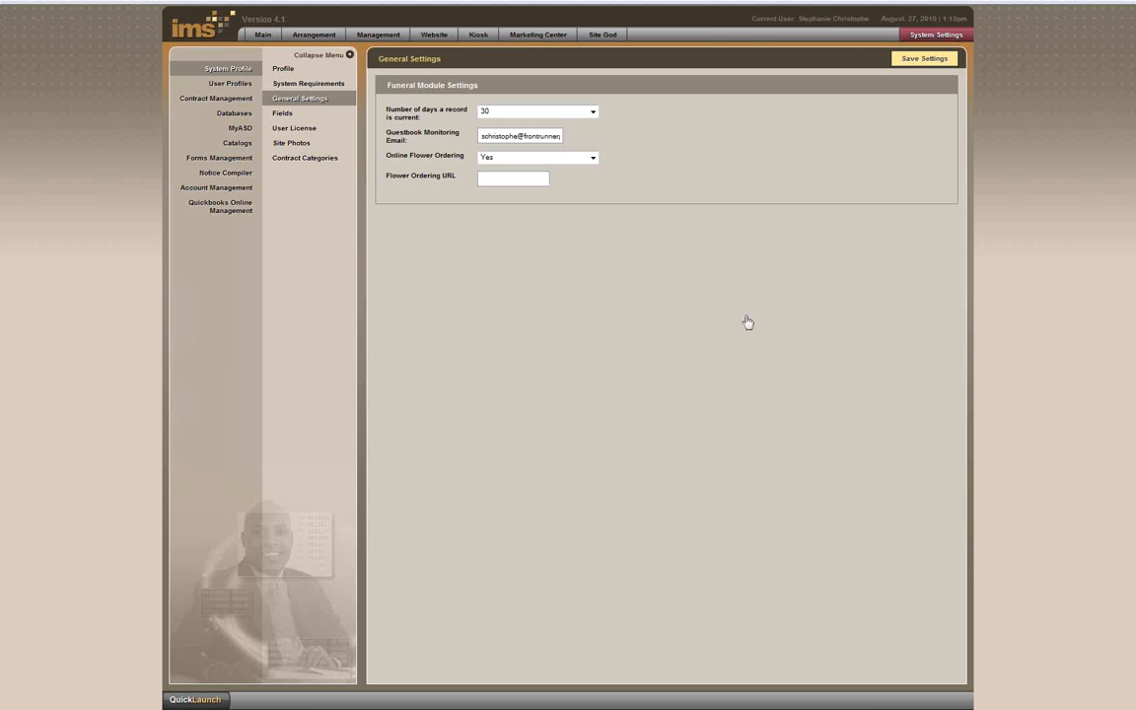
click(572, 376)
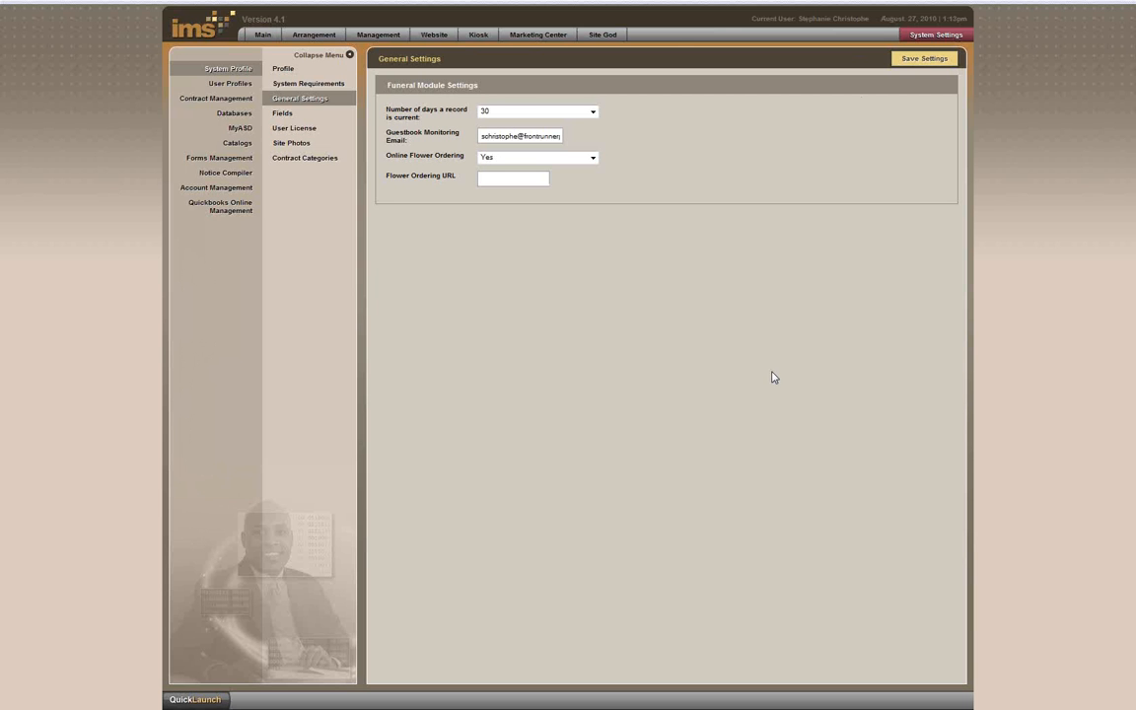
Step: Deactivate Hospital Code, Birth Certificate Number and Birth Certificate Issuer under Birth & Death Information
click(284, 113)
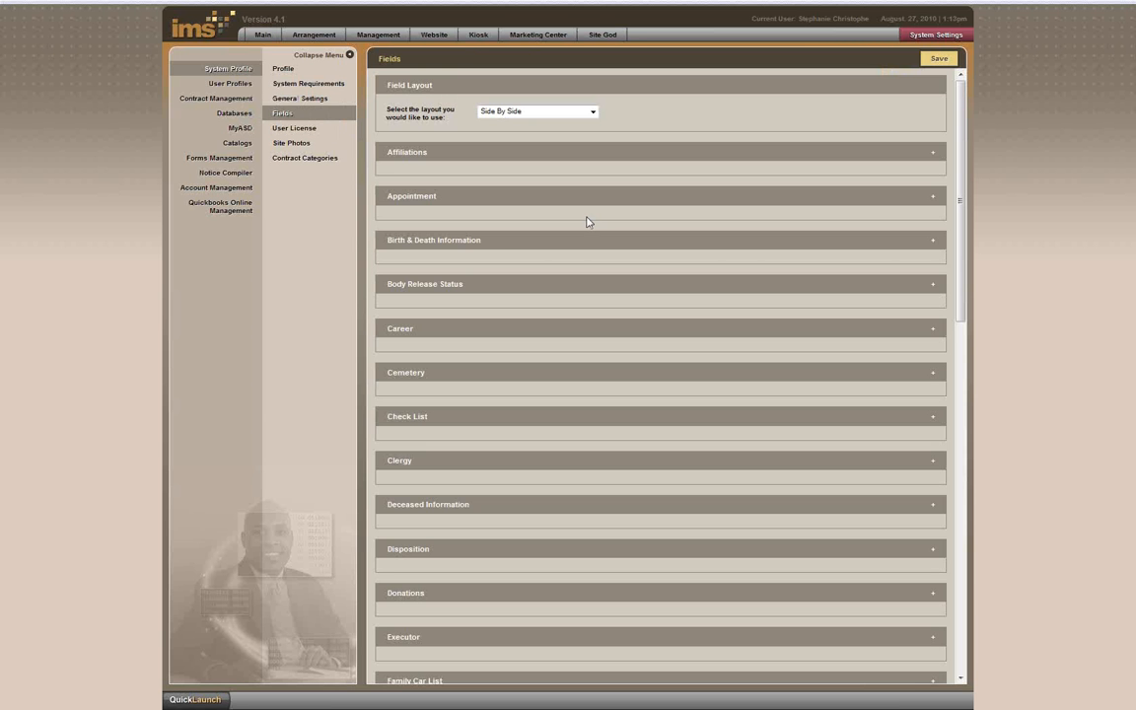
click(459, 241)
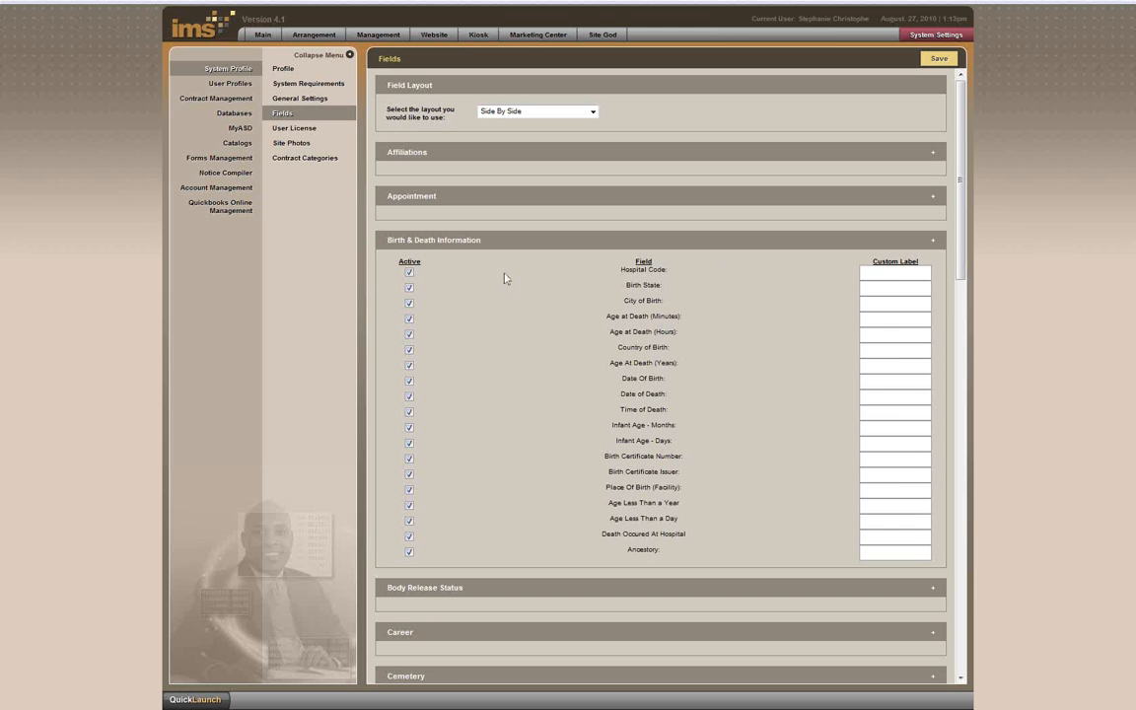
click(411, 274)
click(409, 460)
click(412, 477)
Step: Label Place Of Birth (Facility) as 'Facility of Birth', activate it, and save the field layout
click(866, 492)
text(Facility of Birth)
click(410, 489)
click(934, 64)
click(230, 83)
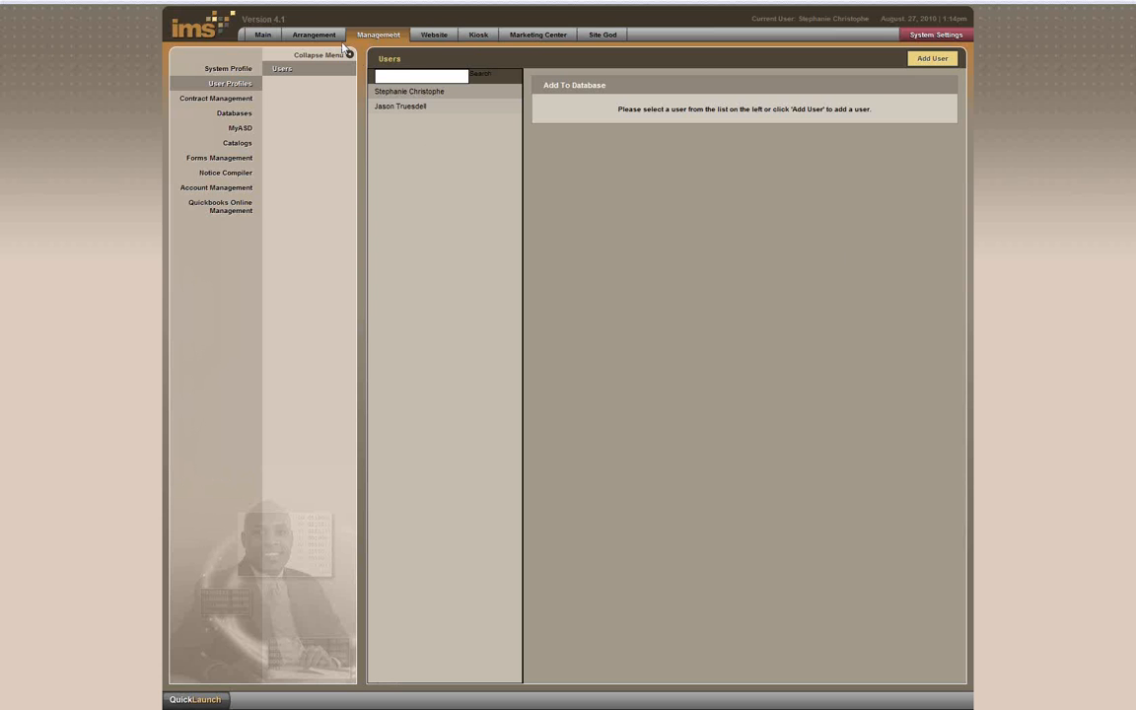
Step: Start a new user with a login name and a password entered twice
click(927, 61)
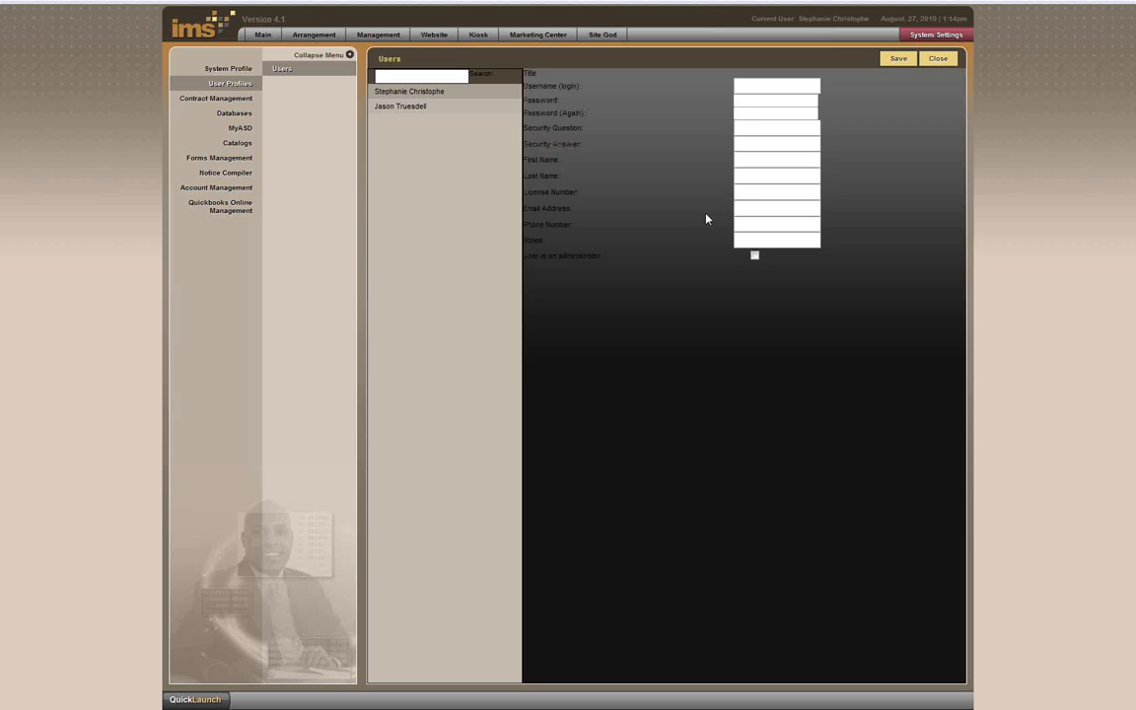
click(757, 112)
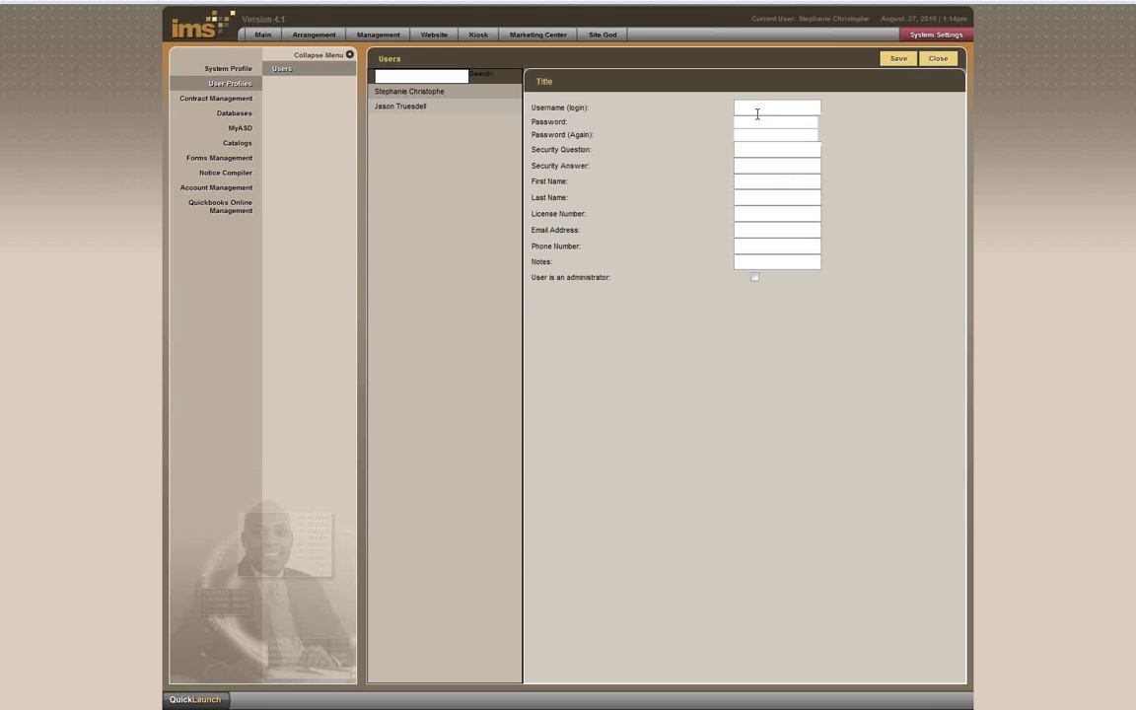
key(Tab)
text(•••••••)
click(759, 131)
text(••••••••)
Step: Fill in the security question and answer, name, license number and email, and mark as administrator
click(763, 147)
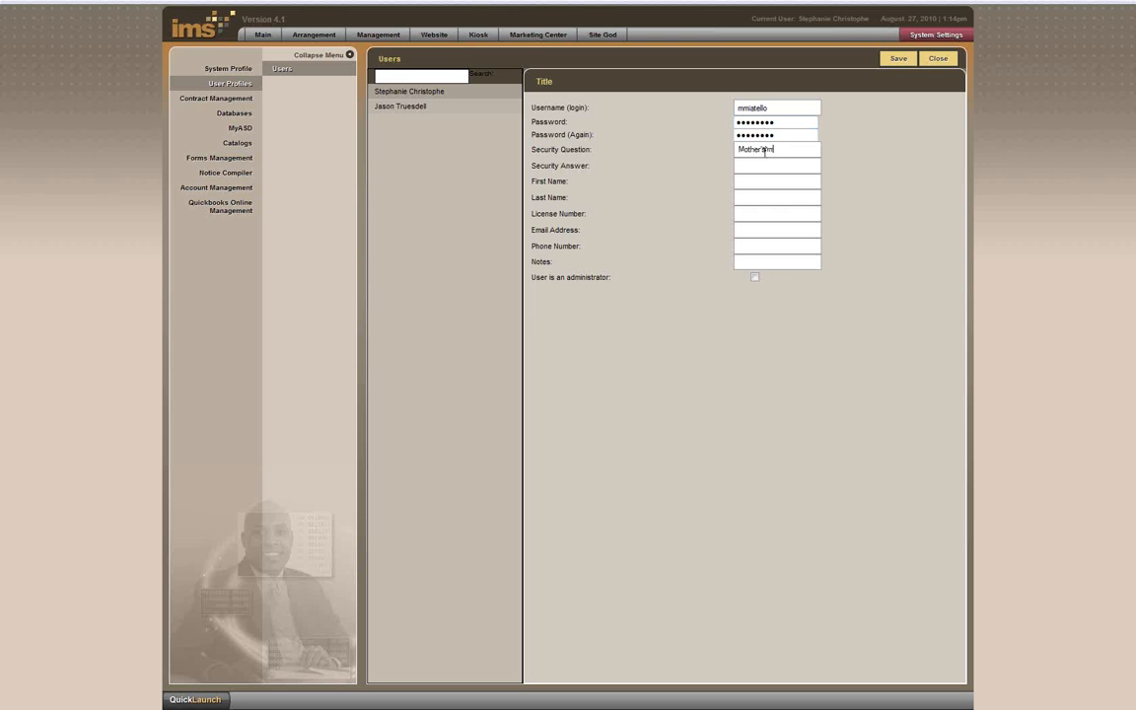
click(765, 182)
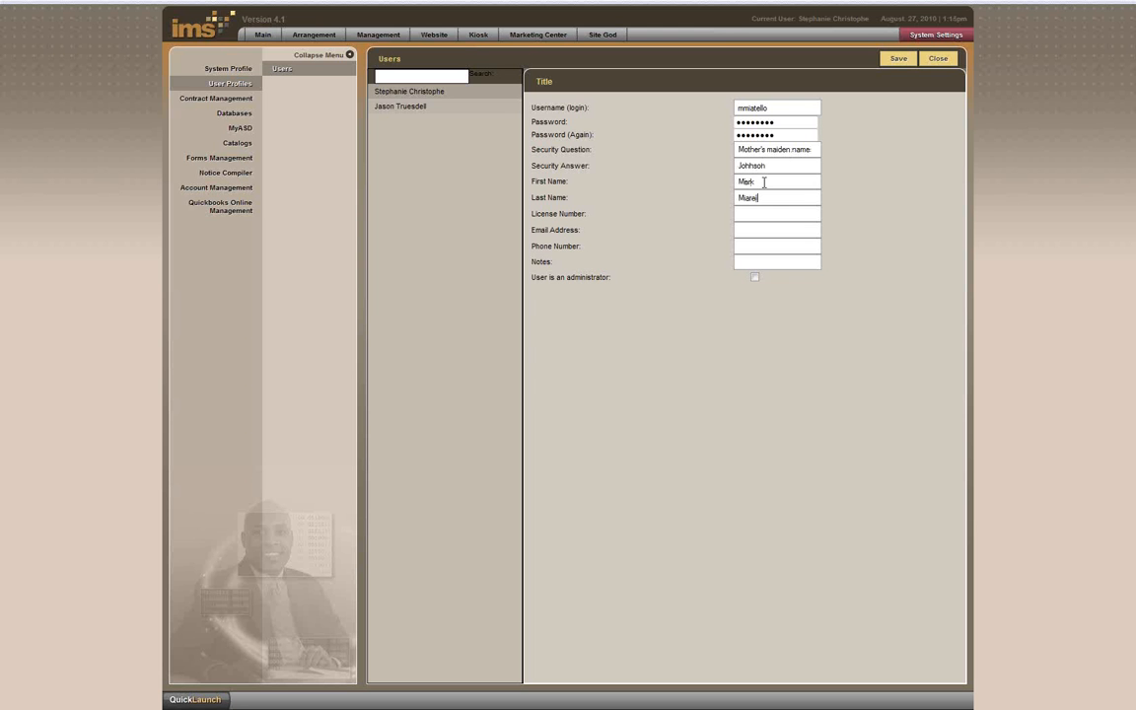
click(762, 212)
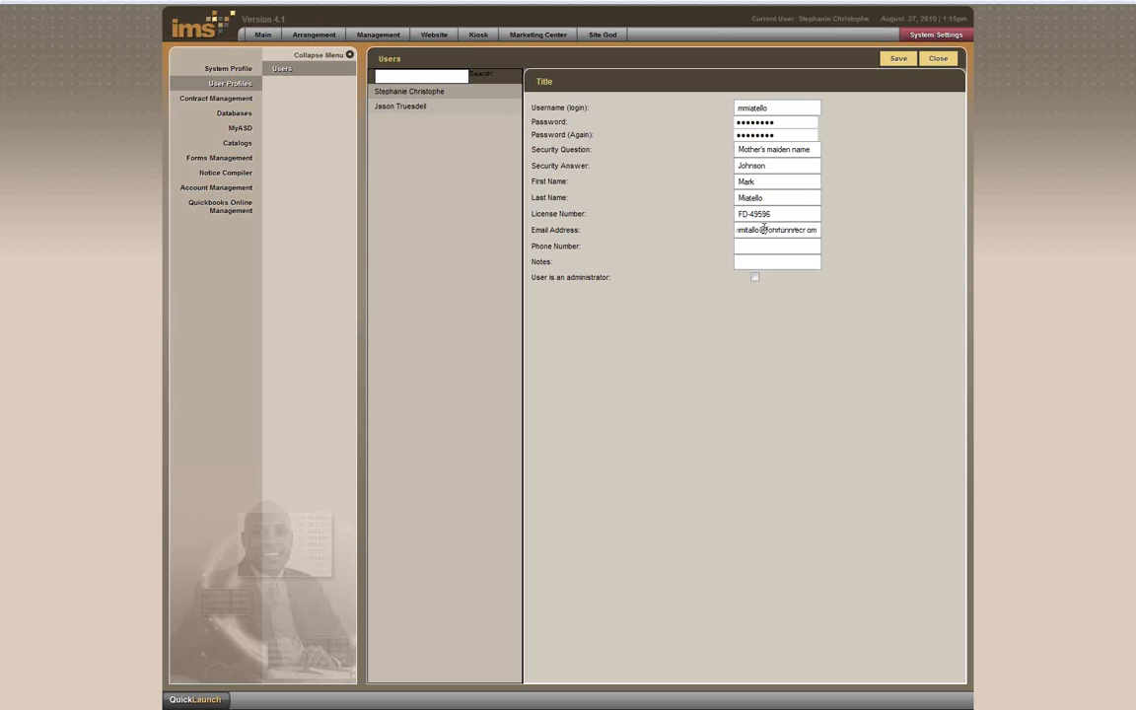
click(755, 278)
Step: After the mismatch alert, retype matching passwords, save the new administrator, and return to Current Records
click(893, 61)
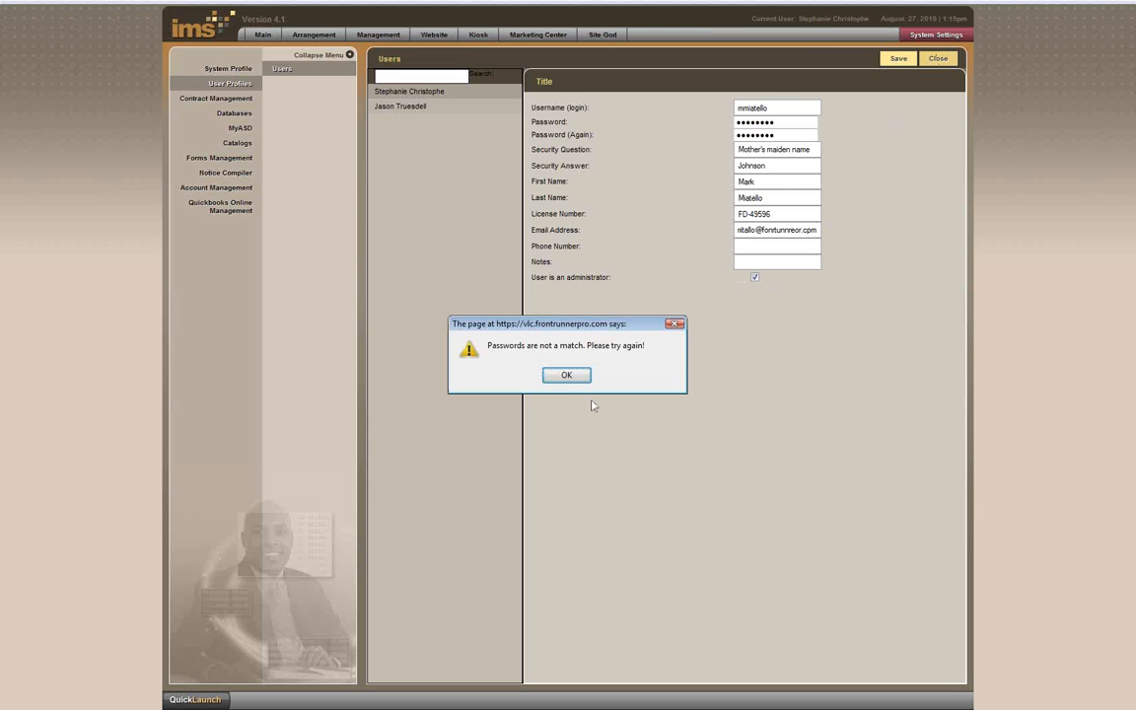
click(567, 379)
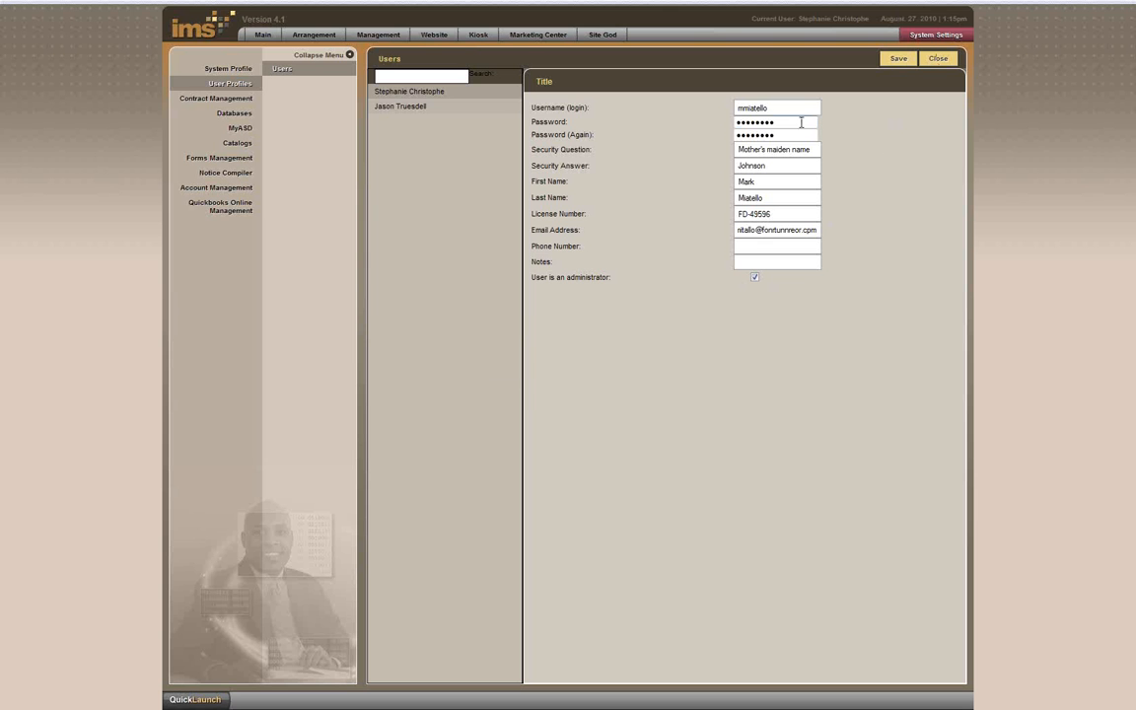
drag(800, 123, 645, 121)
text(•••••)
key(Tab)
drag(779, 134, 691, 135)
text(•••••)
click(893, 61)
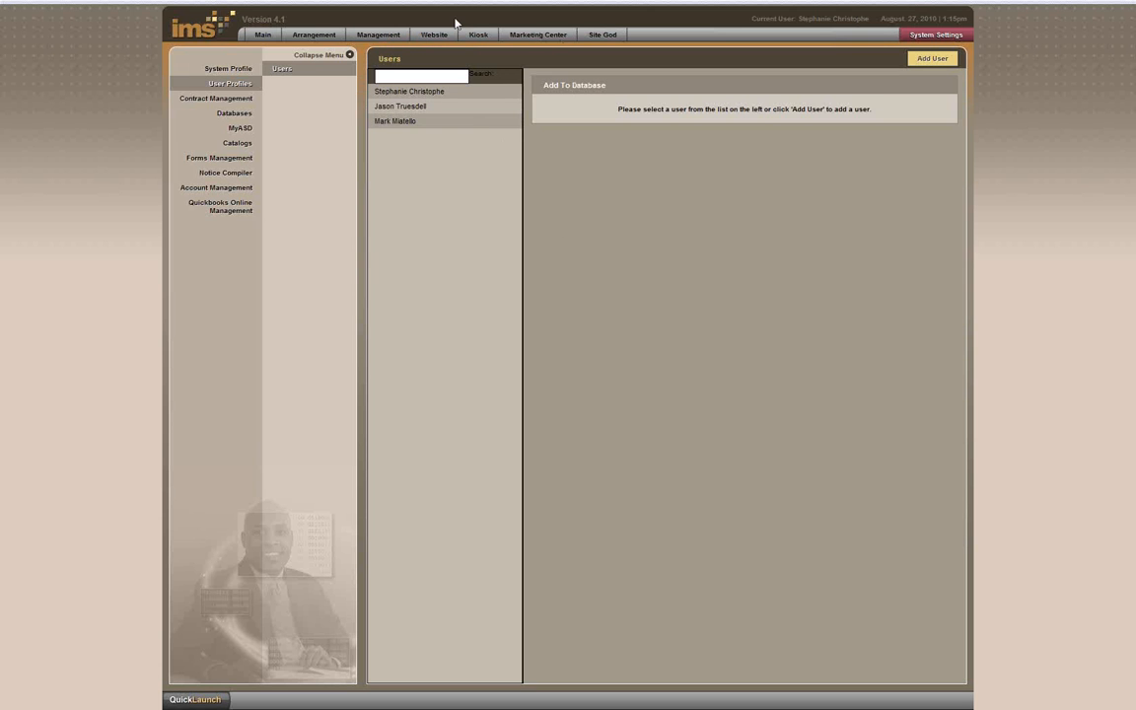
click(265, 36)
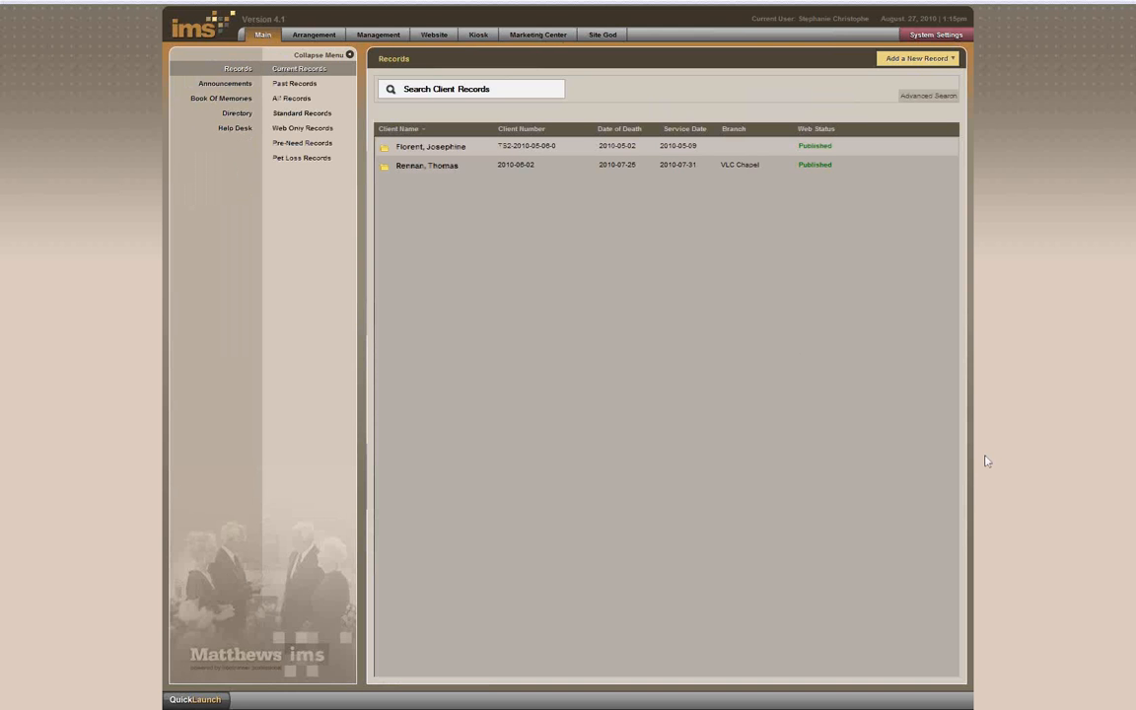